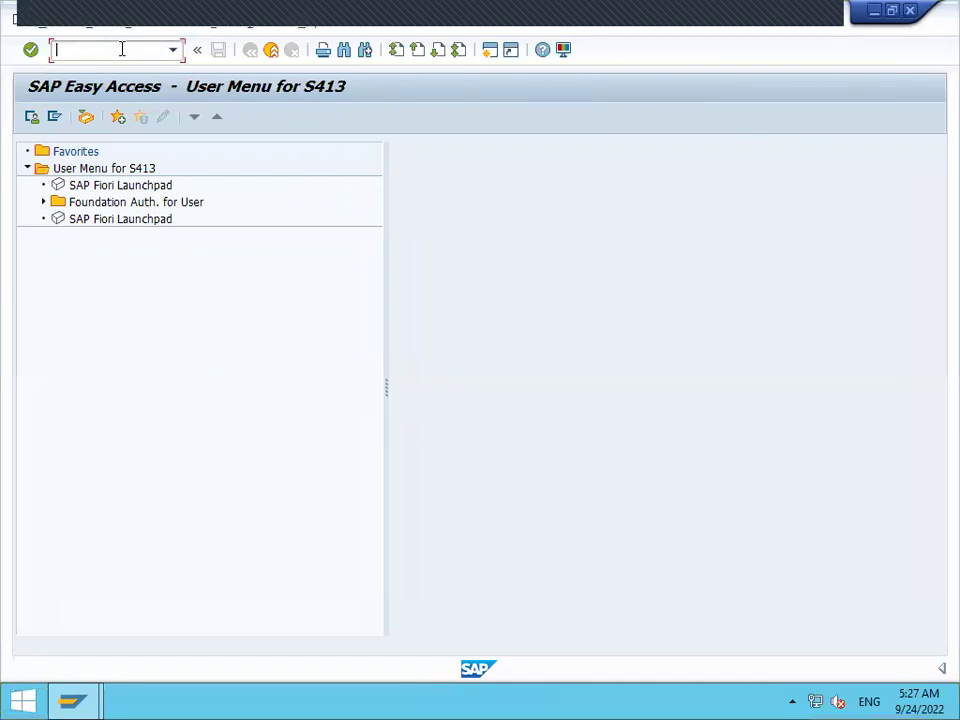
# Start MM01 with industry sector Mechanical engineering and material type ROH.
pyautogui.write('mm01')
pyautogui.press('Return')
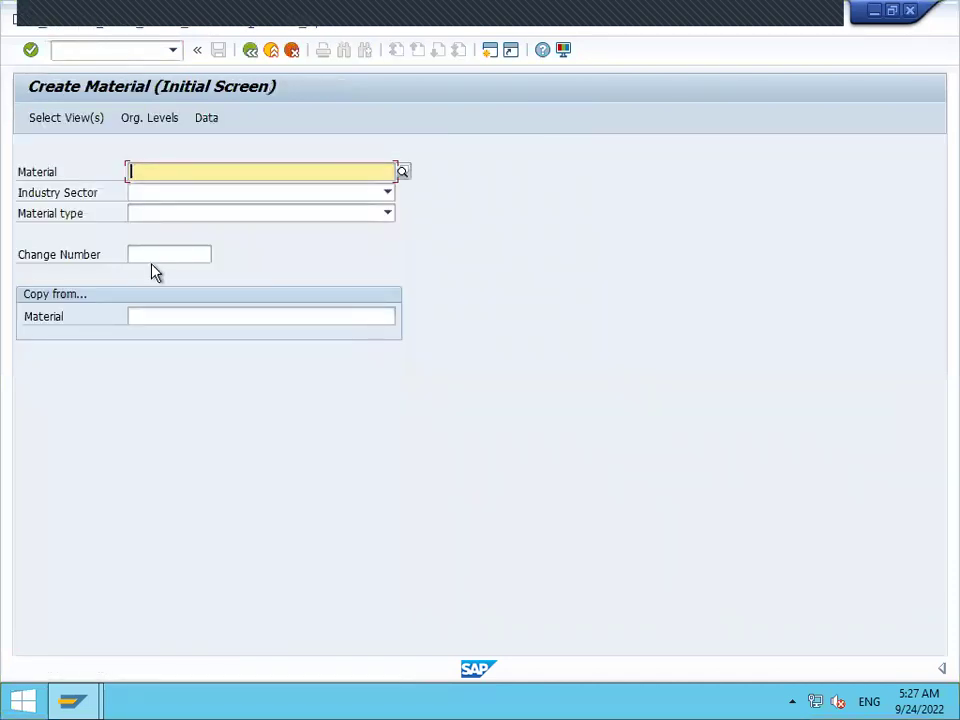
pyautogui.click(193, 196)
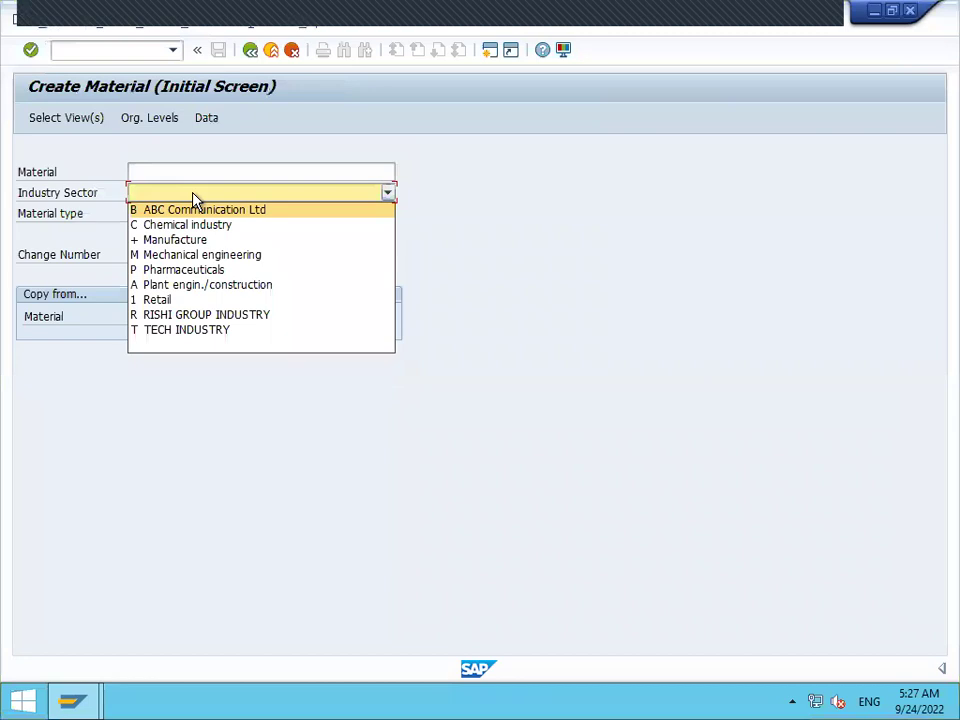
pyautogui.click(206, 258)
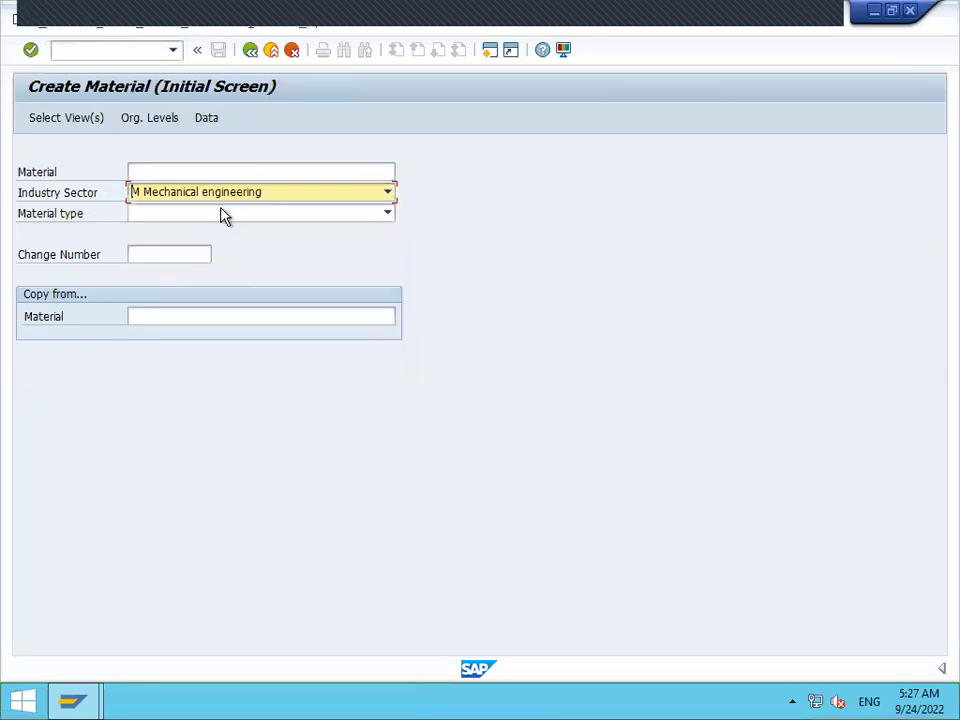
pyautogui.click(219, 217)
pyautogui.press('r')
pyautogui.press('r')
pyautogui.press('r')
pyautogui.press('r')
pyautogui.press('r')
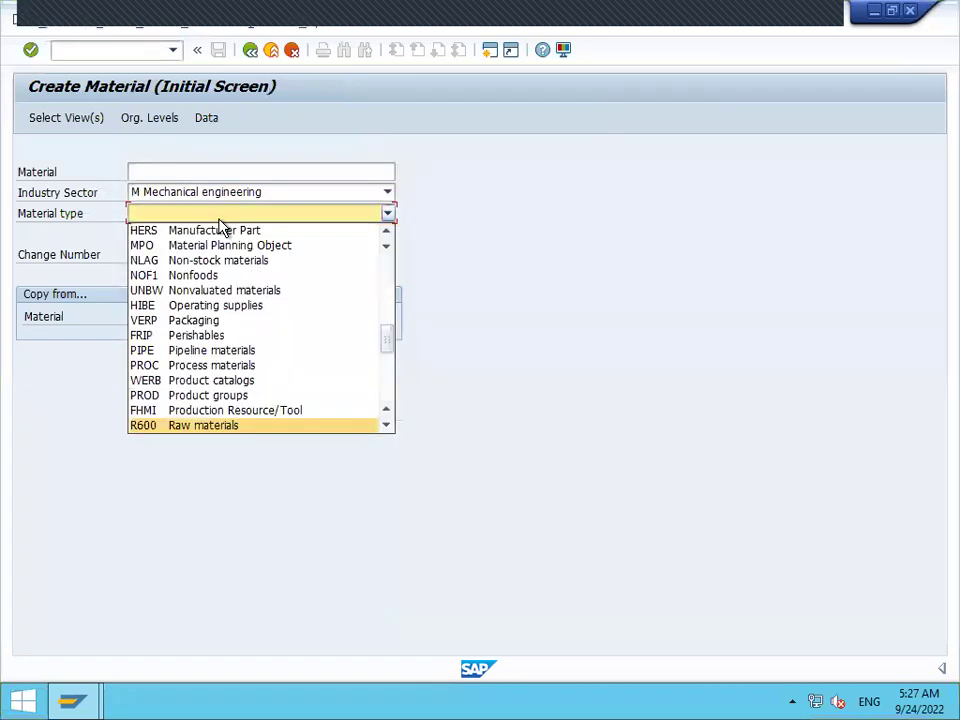
pyautogui.press('Return')
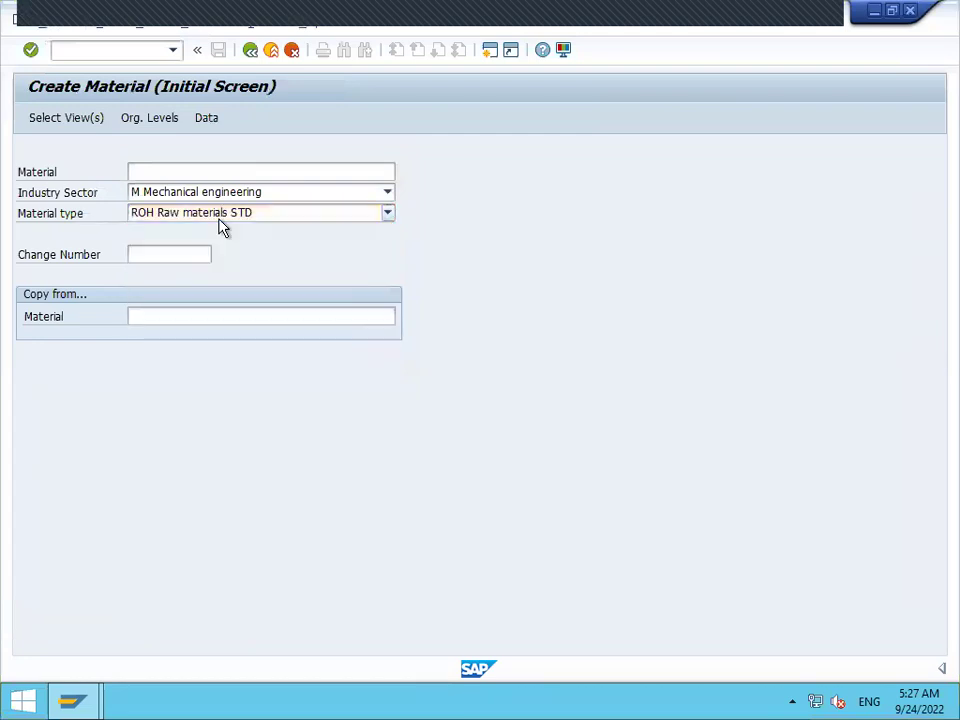
pyautogui.press('Return')
# Select Basic Data 1 and 2, Purchasing, MRP 1, General Plant Data/Storage 1 and 2, and Accounting 1 views.
pyautogui.click(285, 241)
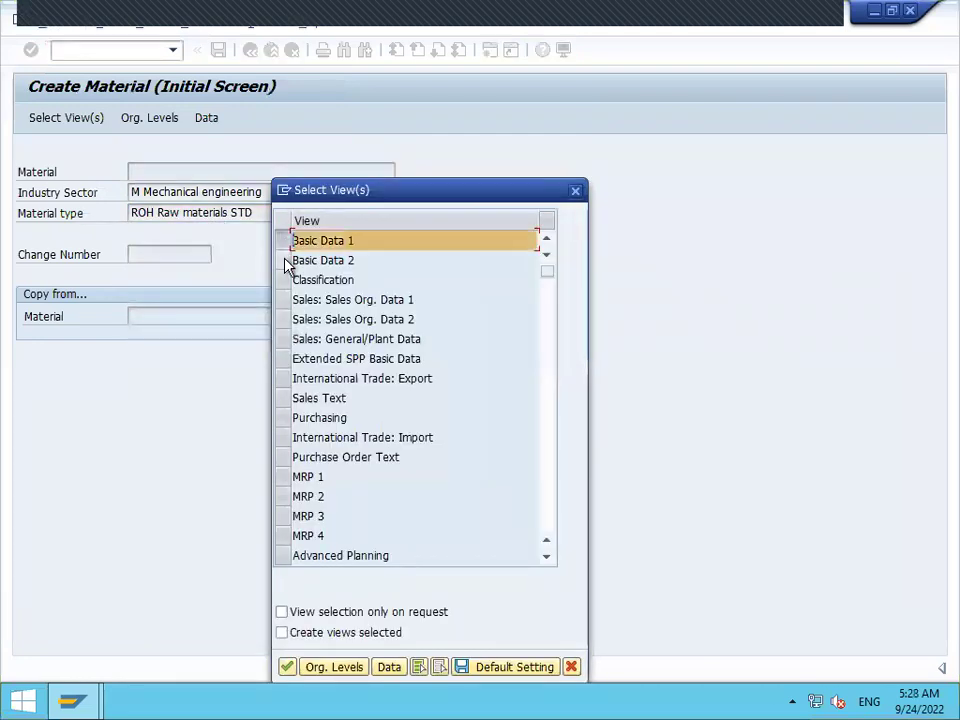
pyautogui.click(284, 260)
pyautogui.click(284, 418)
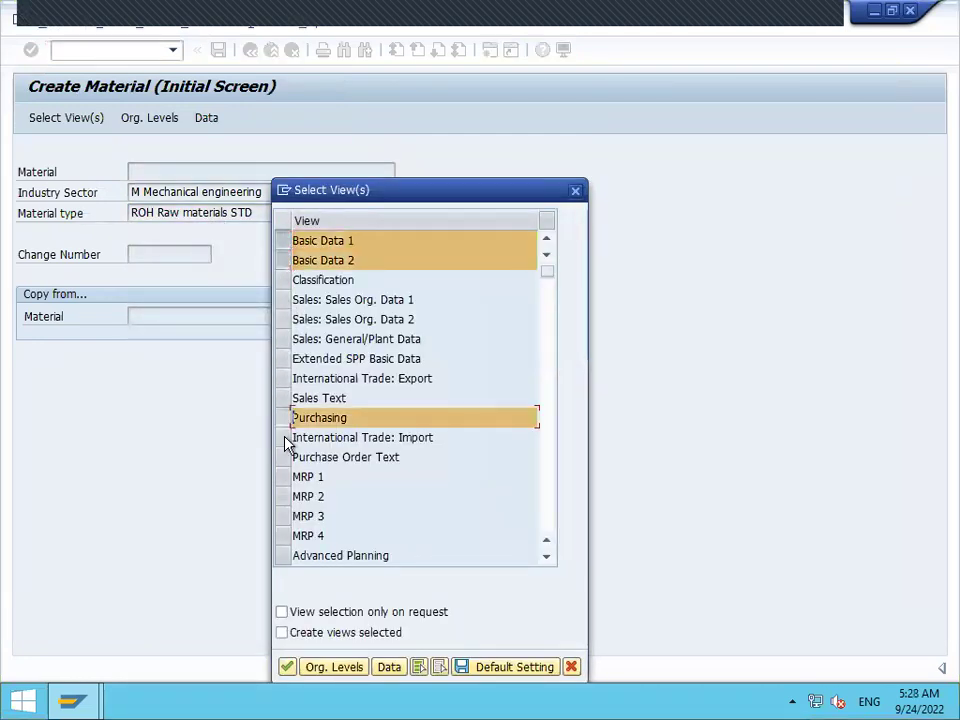
pyautogui.click(284, 477)
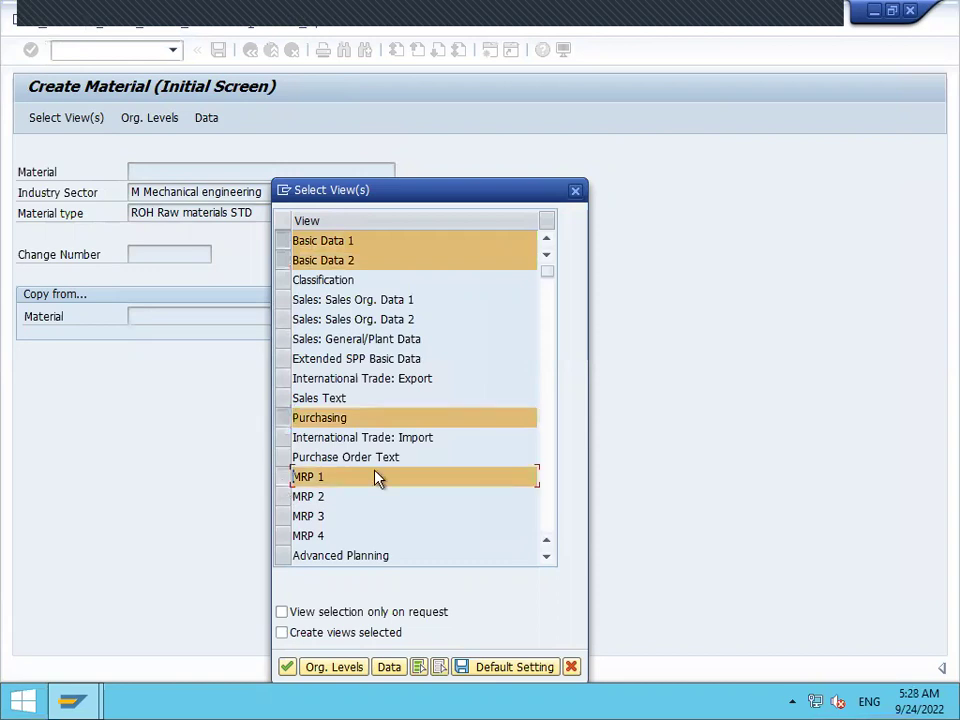
pyautogui.click(547, 558)
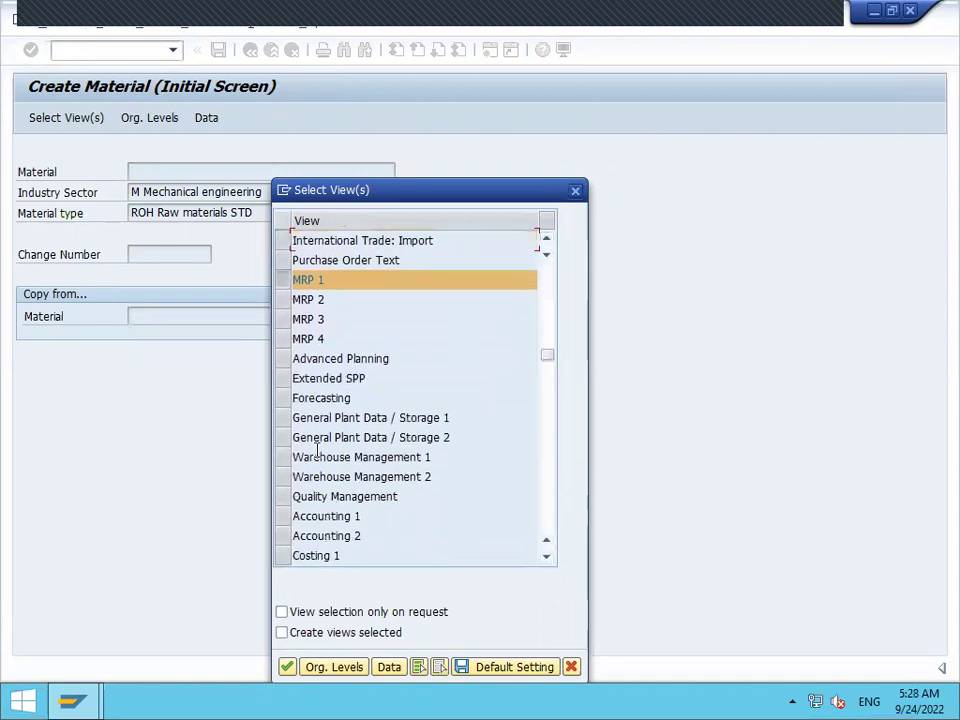
pyautogui.click(283, 425)
pyautogui.click(283, 439)
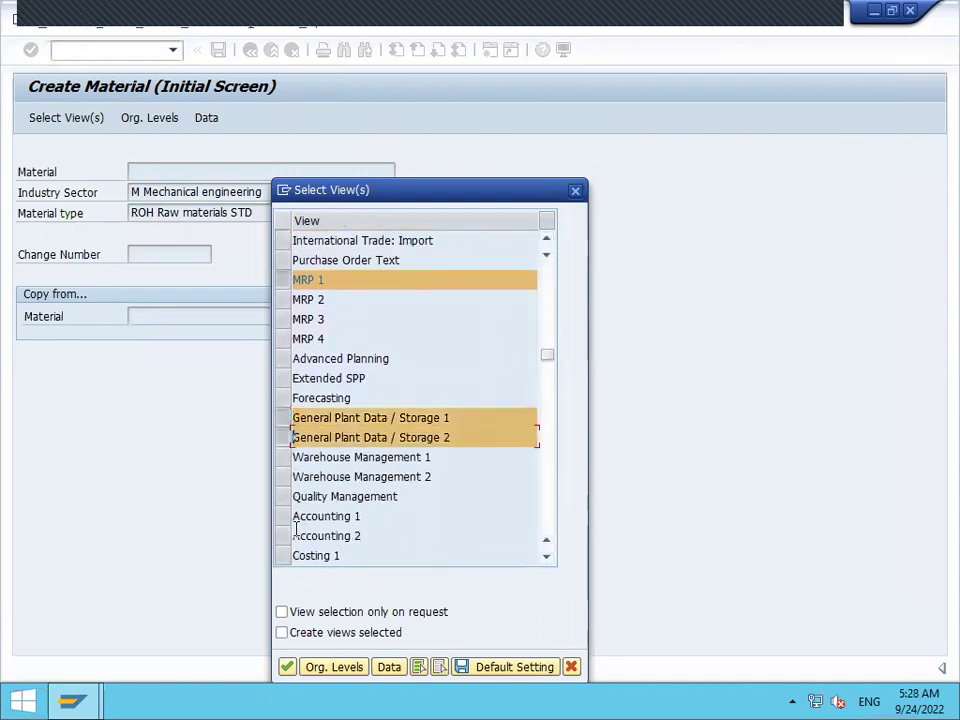
pyautogui.click(281, 518)
pyautogui.press('Return')
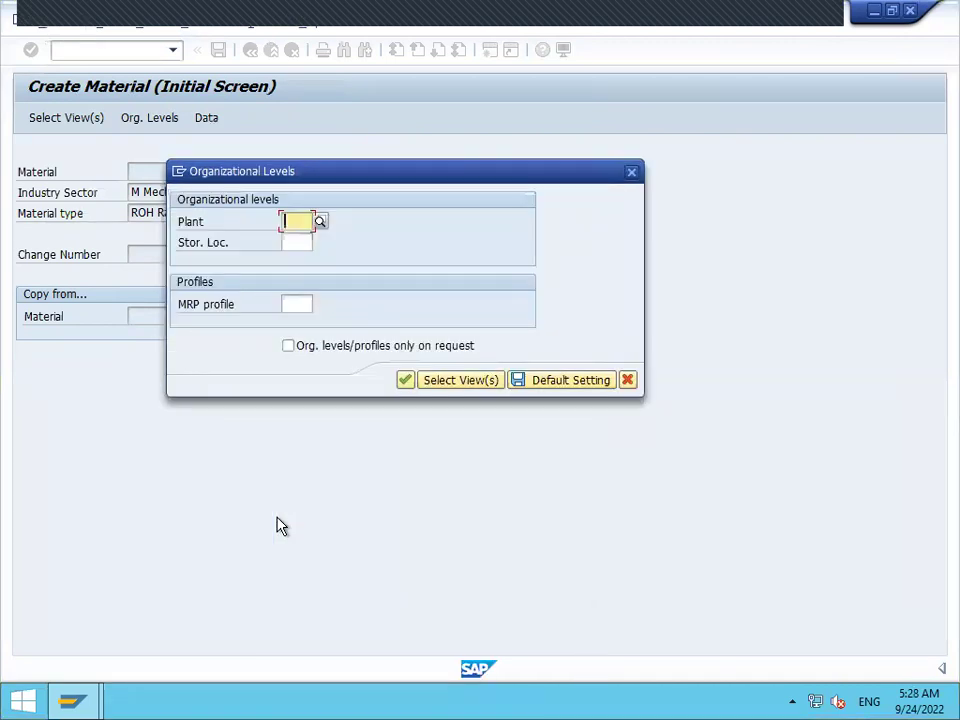
# Enter plant HK02 and storage location HK02 as organizational levels.
pyautogui.write('hk02')
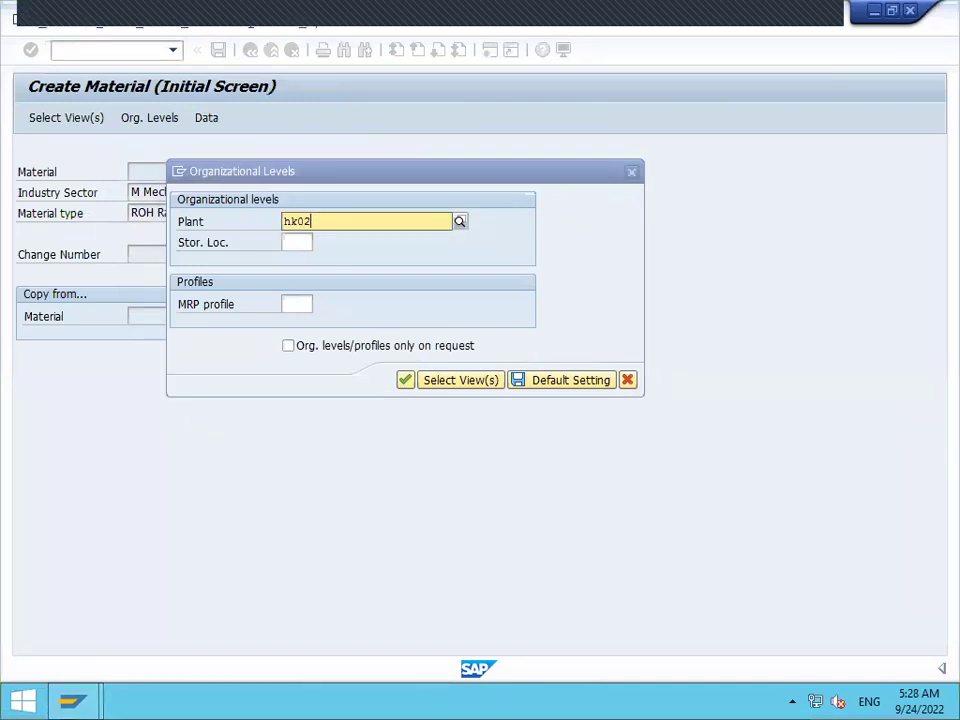
pyautogui.press('Down')
pyautogui.press('Tab')
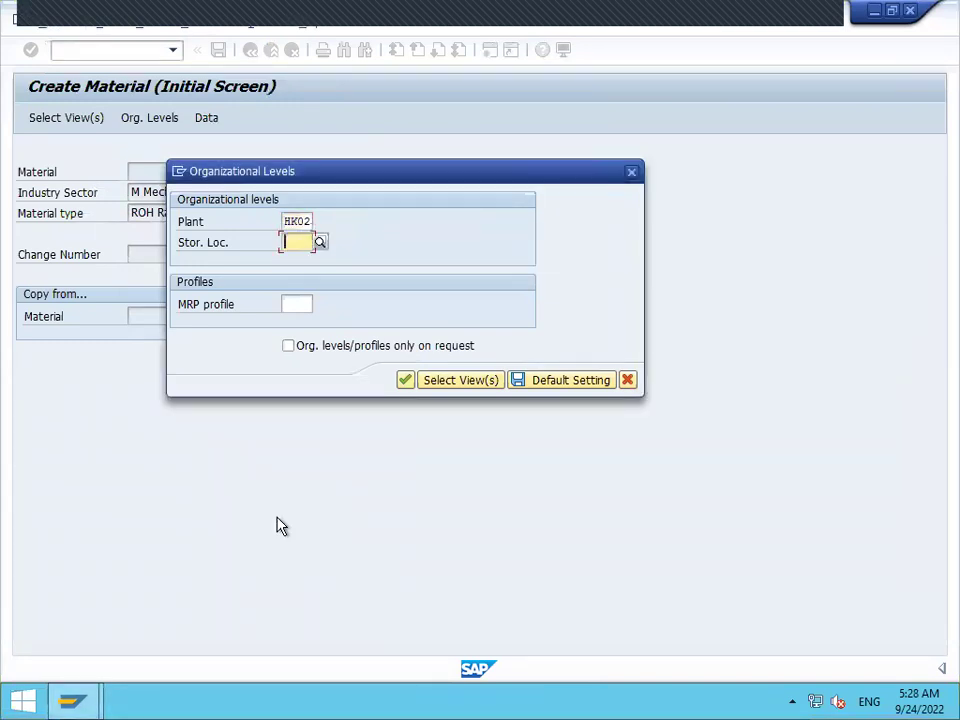
pyautogui.write('hk02')
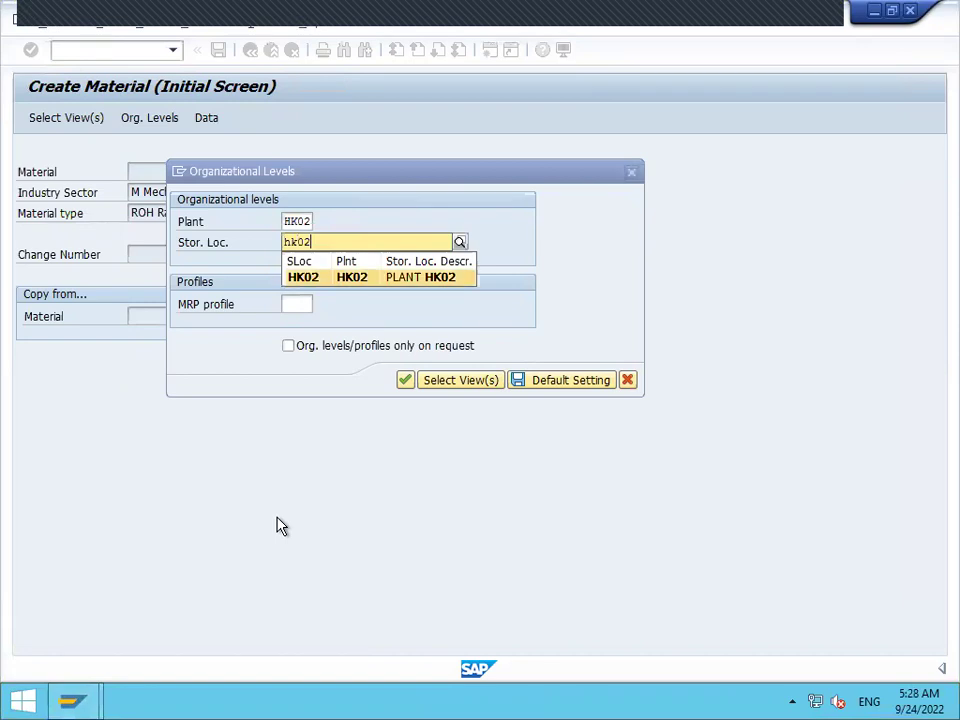
pyautogui.press('Return')
# Give the material description CEMENT, base unit TO and material group 001.
pyautogui.press('Return')
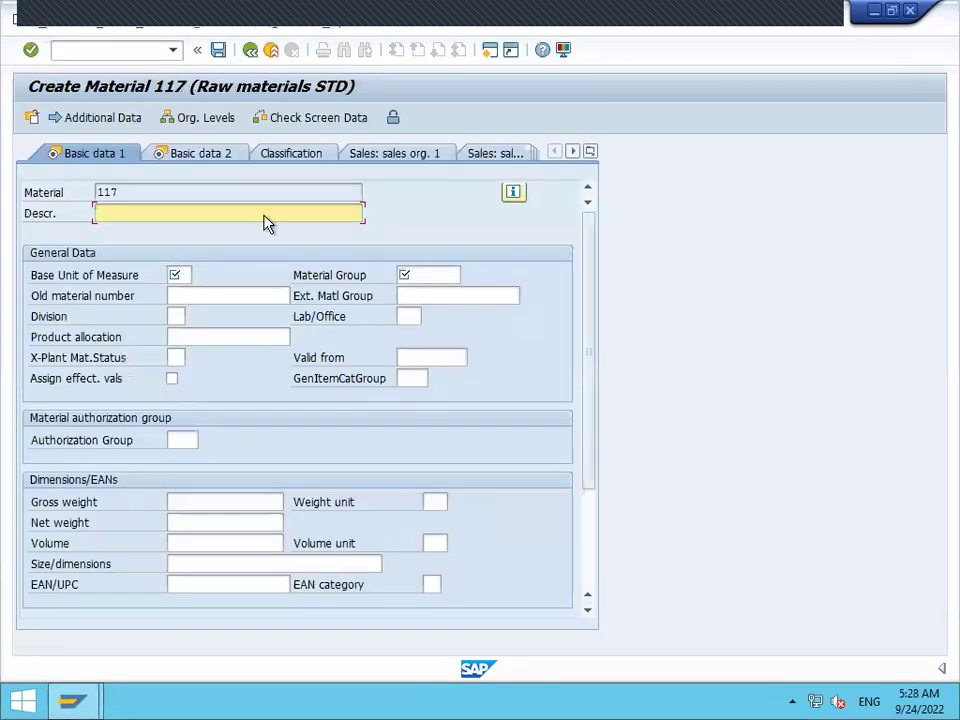
pyautogui.click(265, 213)
pyautogui.press('Down')
pyautogui.press('Return')
pyautogui.press('Return')
pyautogui.write('ea')
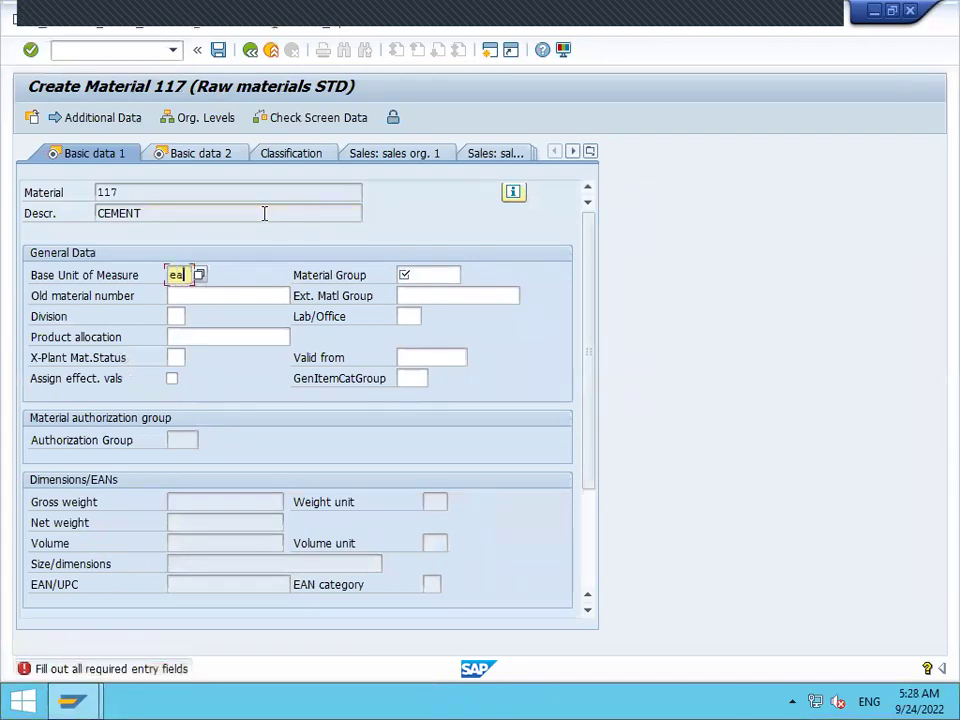
pyautogui.press('BackSpace')
pyautogui.press('BackSpace')
pyautogui.write('to')
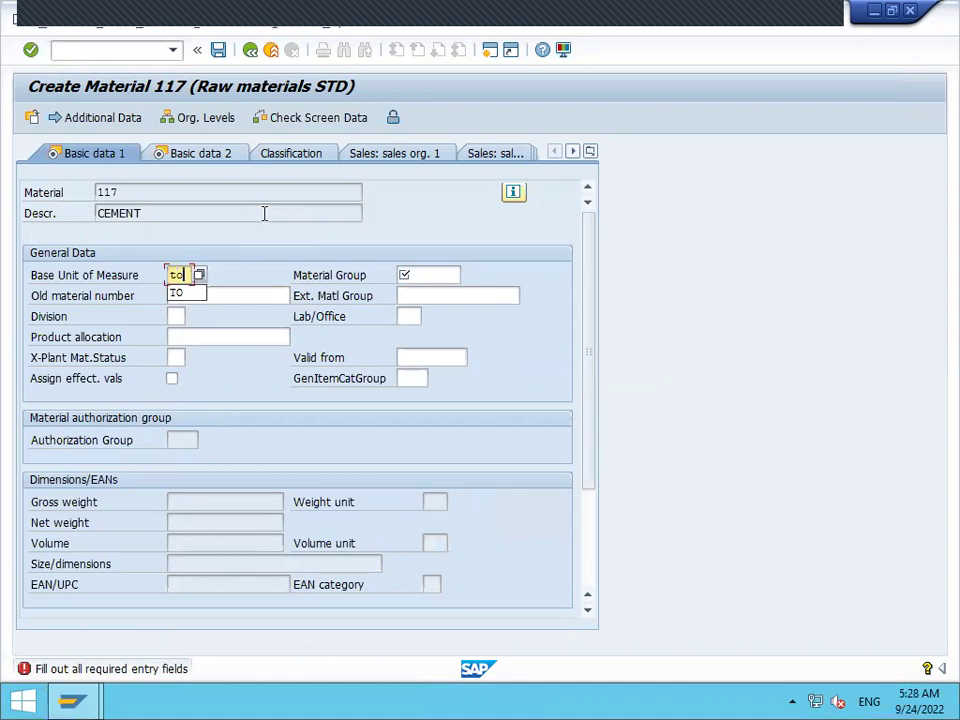
pyautogui.press('Tab')
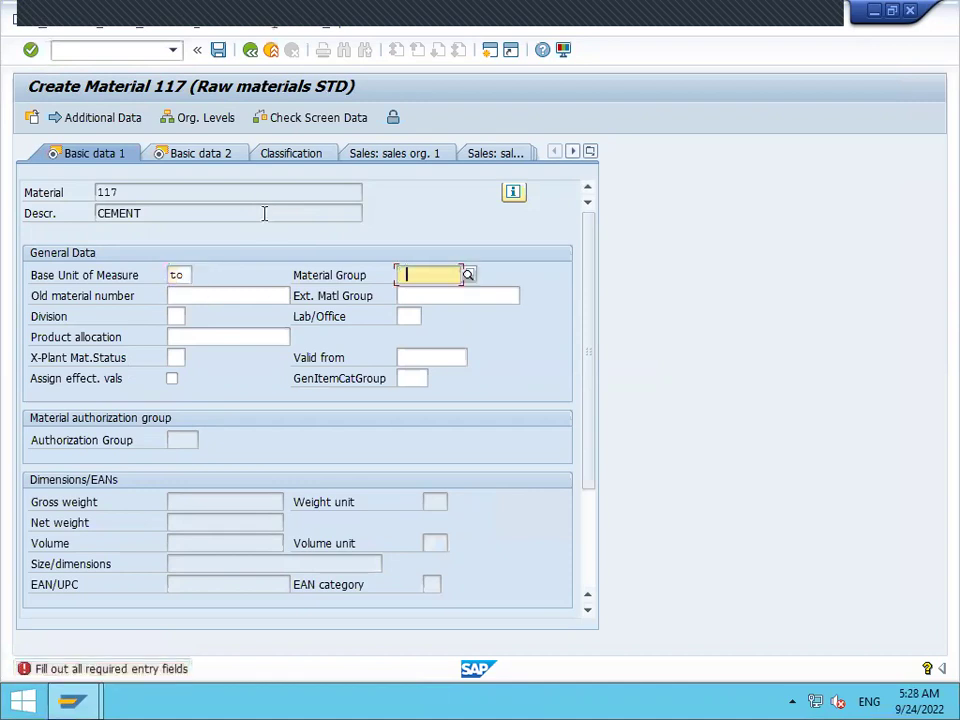
pyautogui.press('BackSpace')
pyautogui.press('Down')
pyautogui.press('Return')
# Set MRP type ND in MRP 1 and turn on batch management.
pyautogui.press('Return')
pyautogui.press('Return')
pyautogui.press('Return')
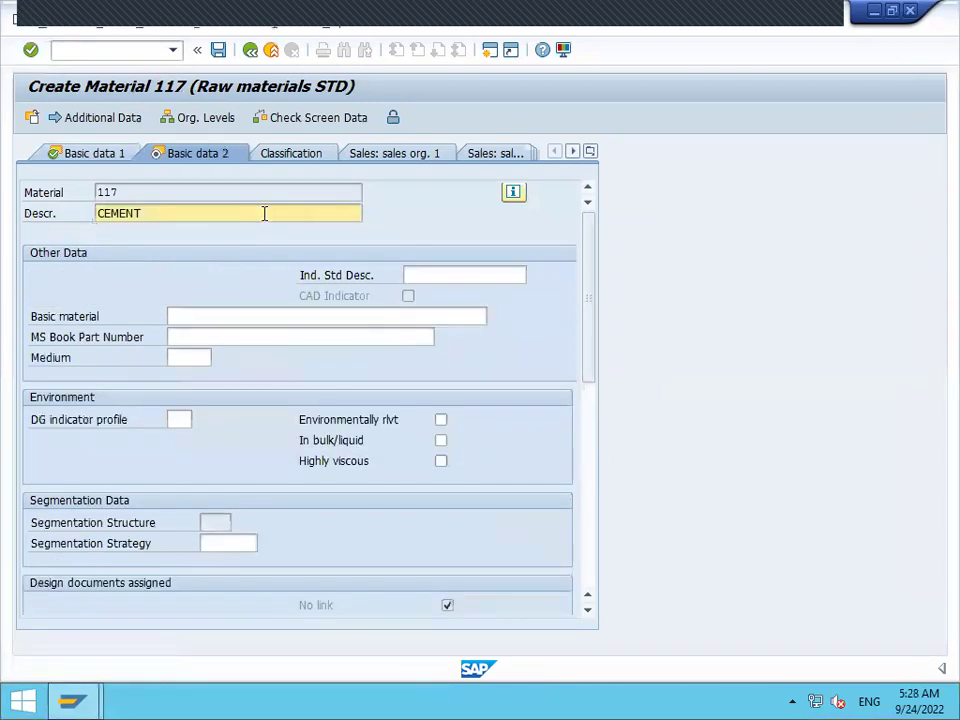
pyautogui.press('Return')
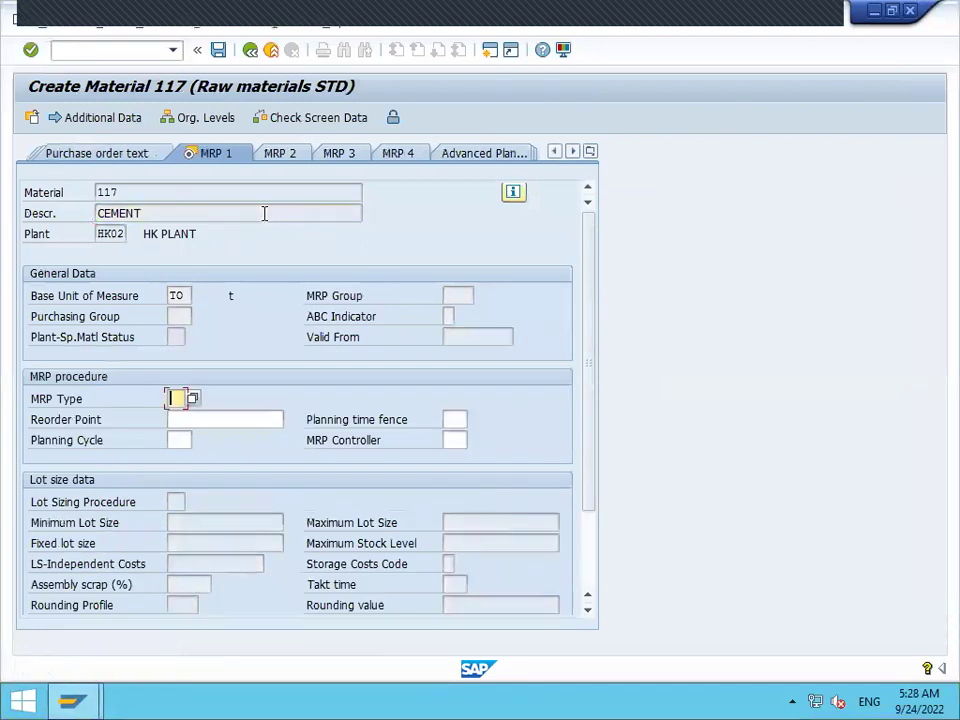
pyautogui.write('ND')
pyautogui.press('Return')
pyautogui.press('Return')
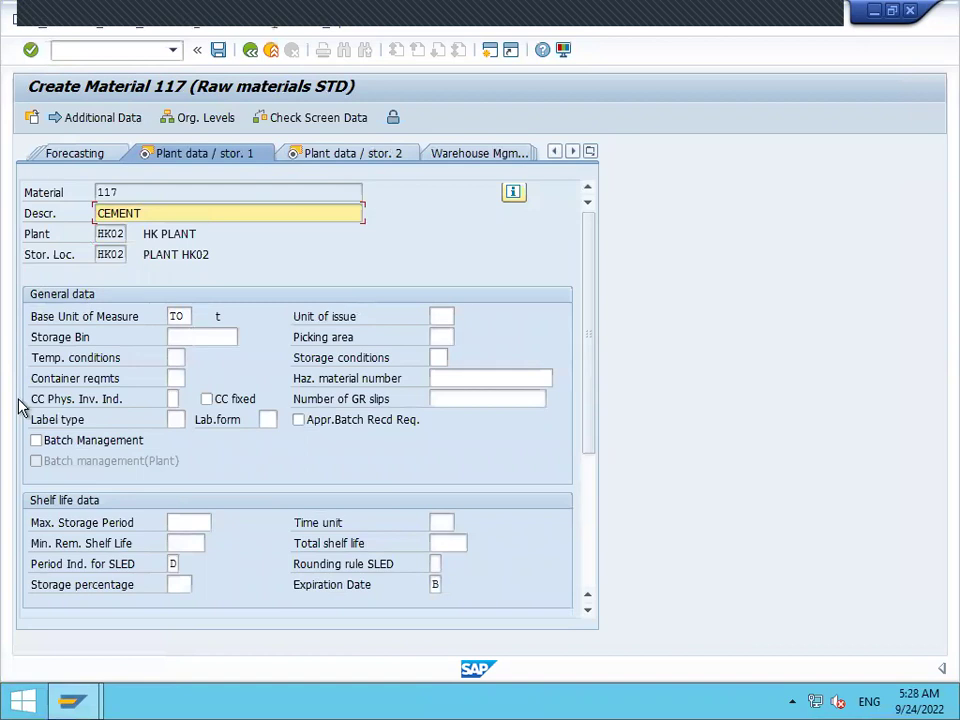
pyautogui.click(35, 443)
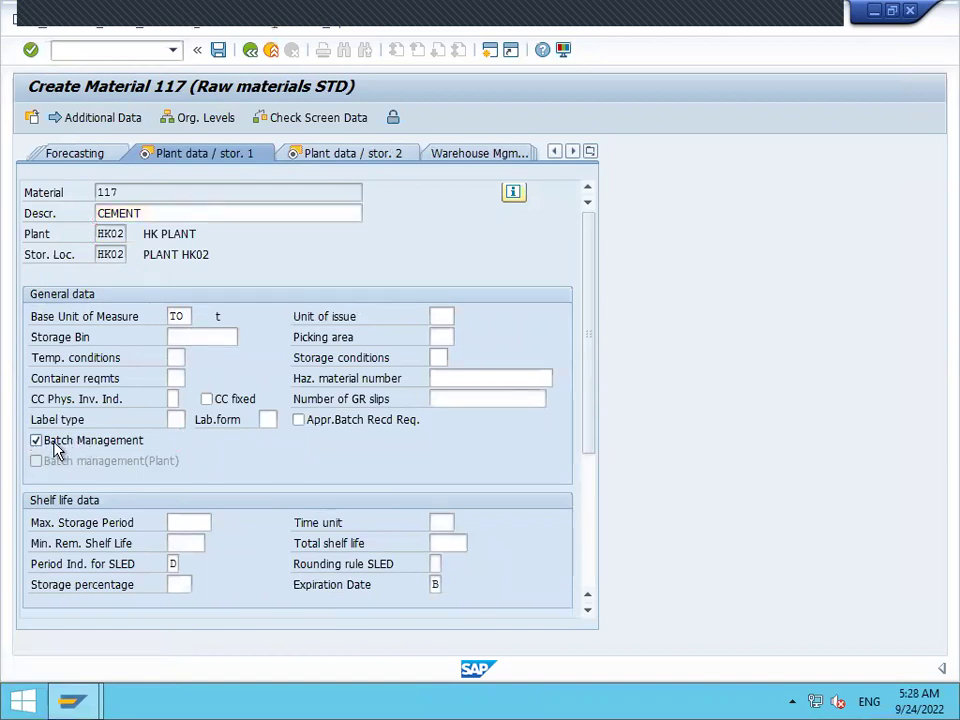
pyautogui.press('Return')
pyautogui.press('Return')
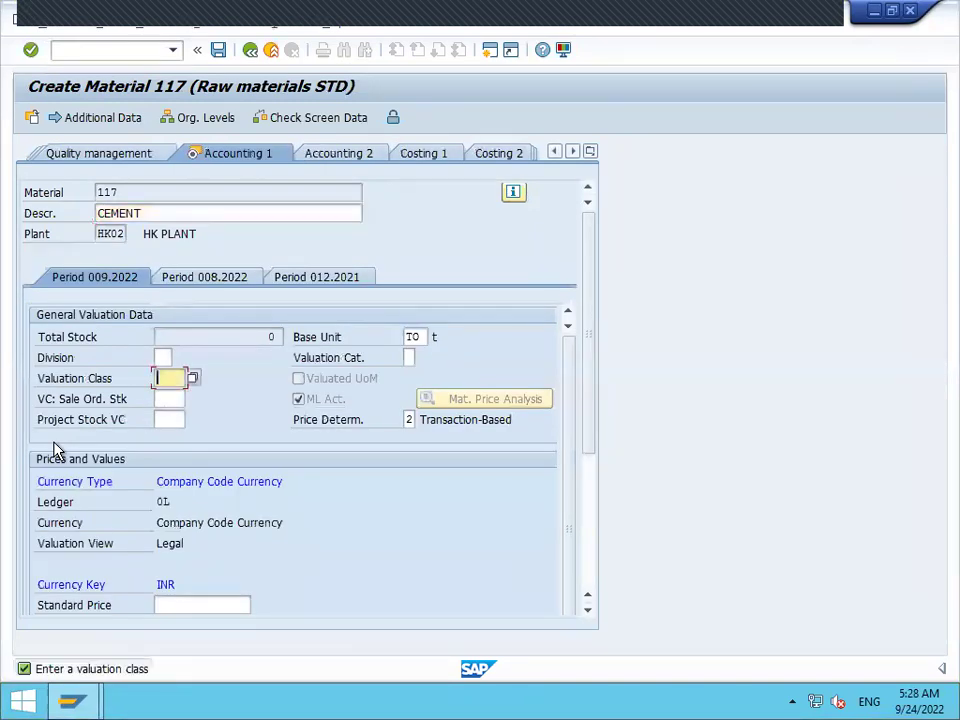
# Set valuation class 3000 and availability check 01, reaching the save prompt.
pyautogui.click(194, 379)
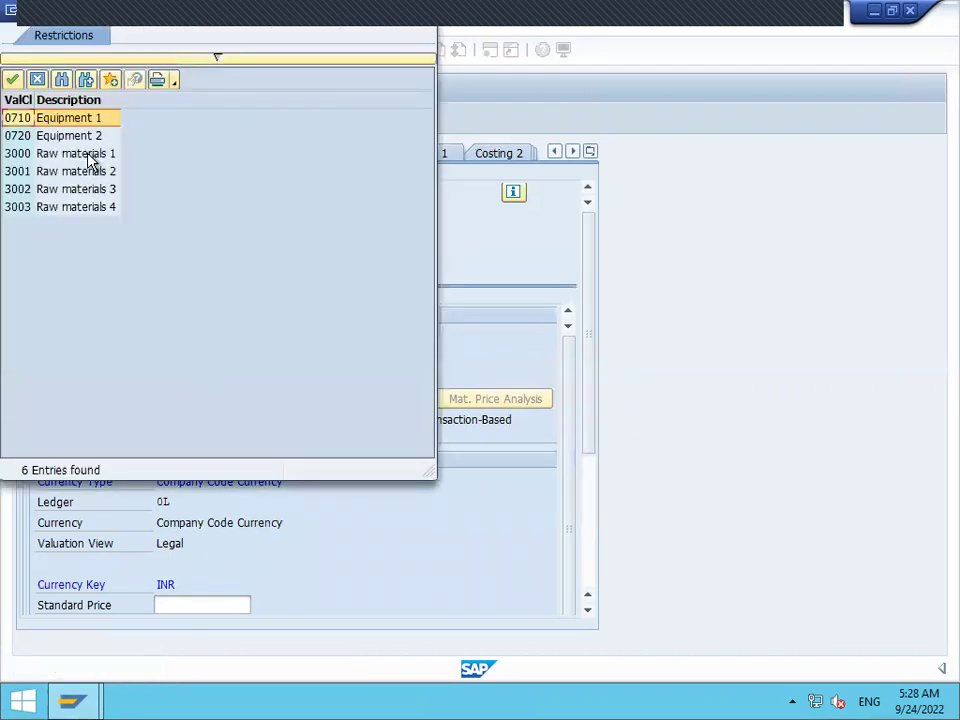
pyautogui.doubleClick(88, 155)
pyautogui.press('Return')
pyautogui.press('Return')
pyautogui.press('Return')
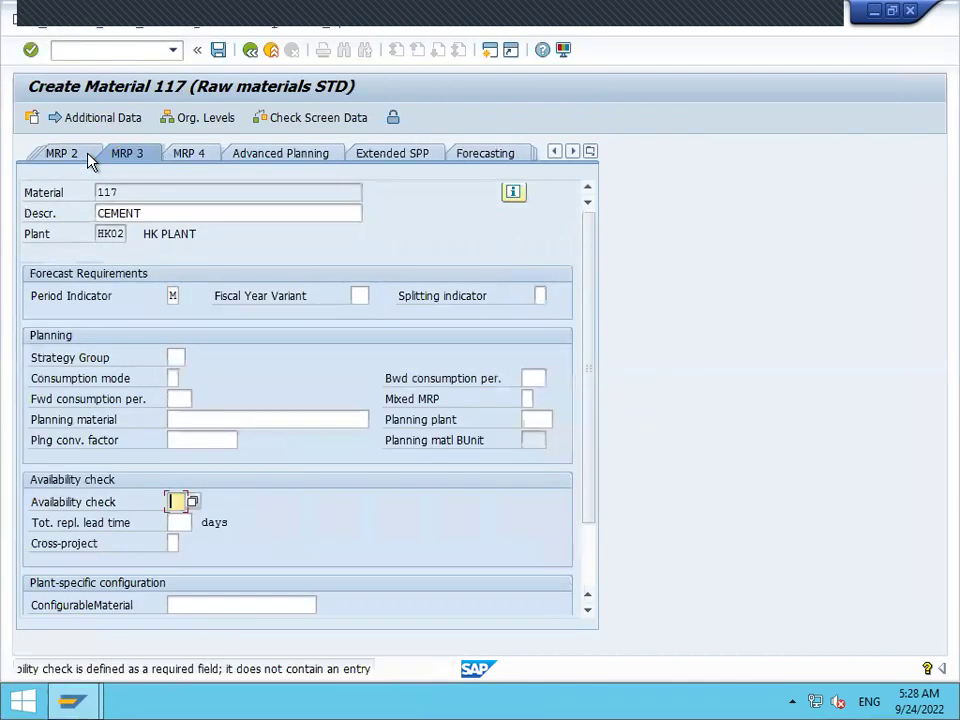
pyautogui.write('01')
pyautogui.press('Return')
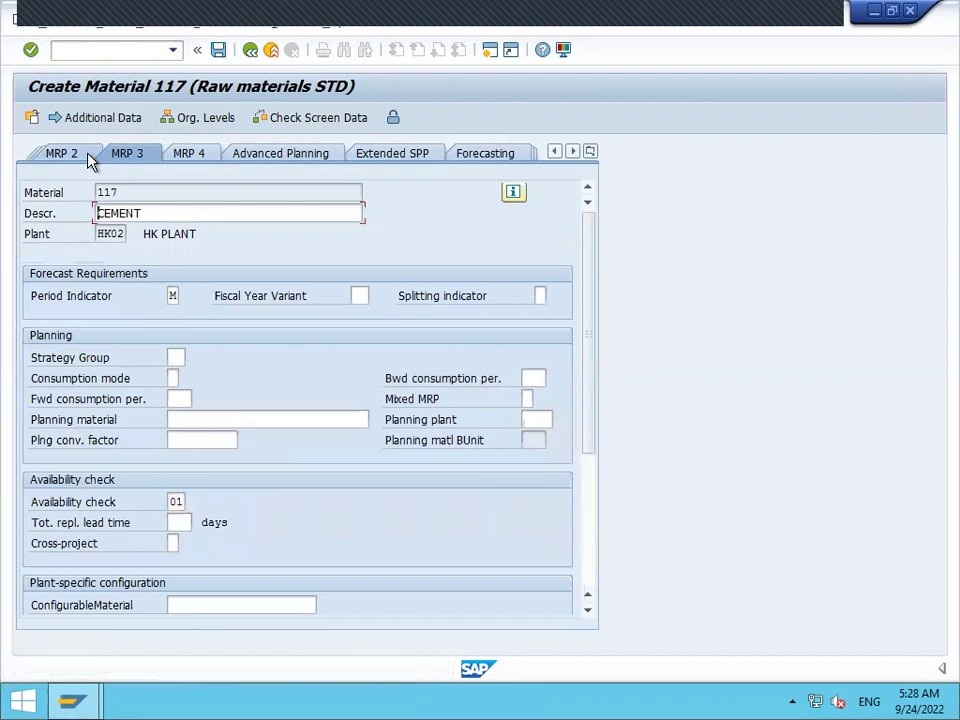
pyautogui.press('Return')
pyautogui.press('Return')
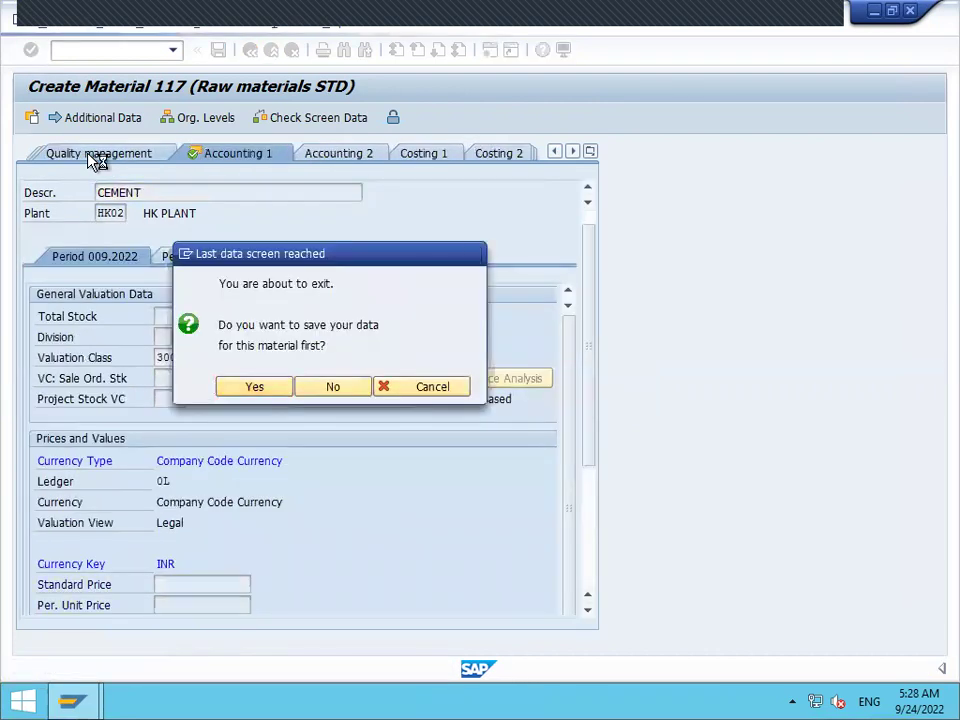
pyautogui.press('Return')
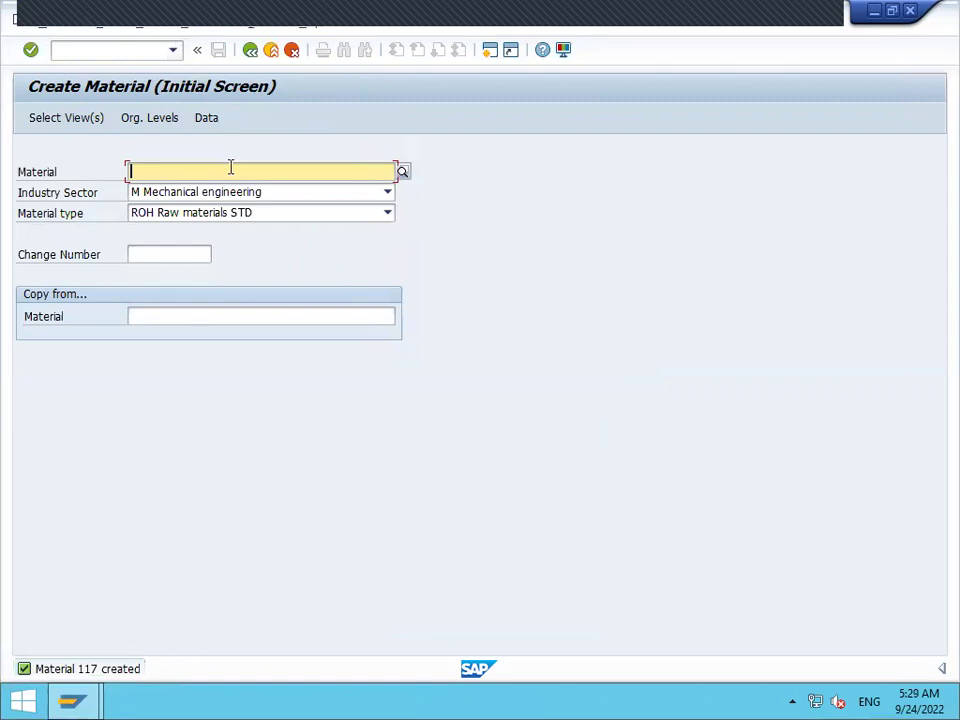
# Start MSC1N for plant and storage location HK02 with automatic batch numbering.
pyautogui.click(271, 51)
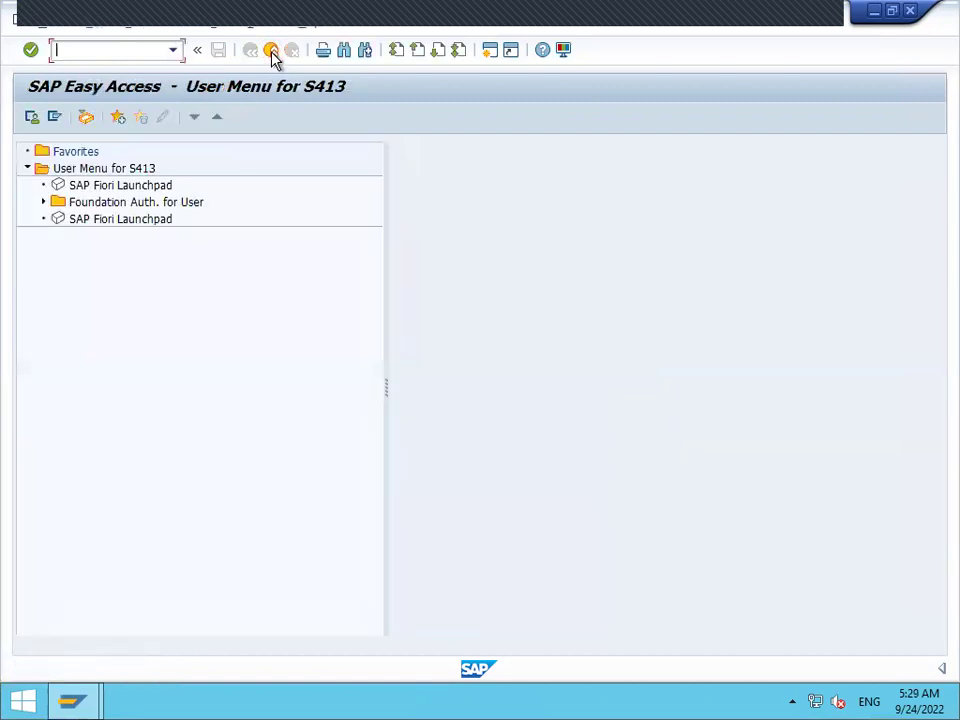
pyautogui.write('MSC1N')
pyautogui.press('Return')
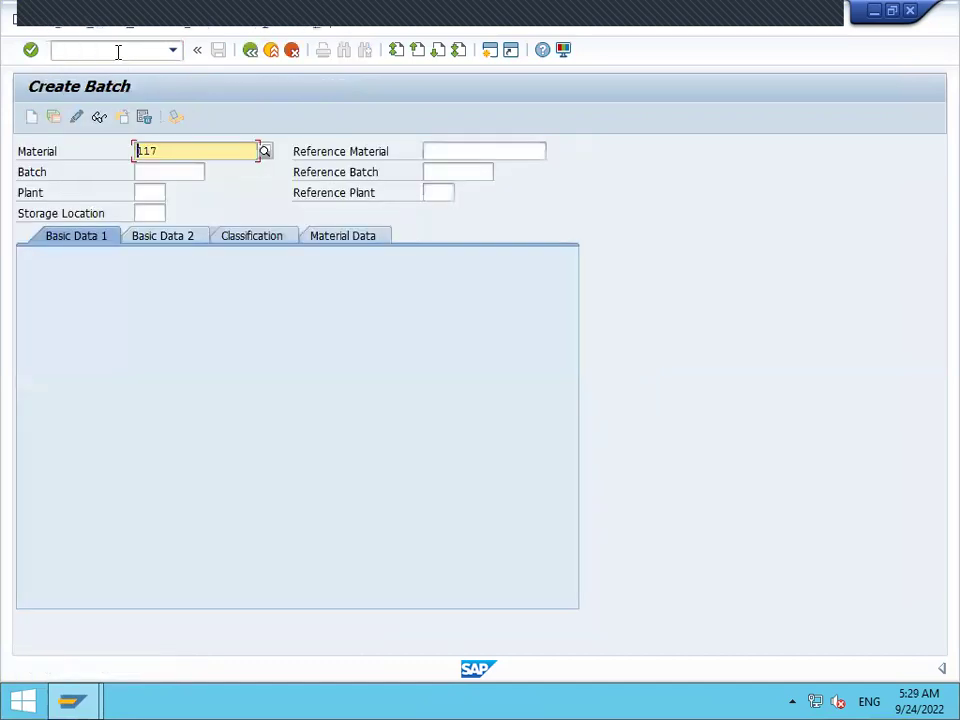
pyautogui.press('Tab')
pyautogui.press('Tab')
pyautogui.write('HK02')
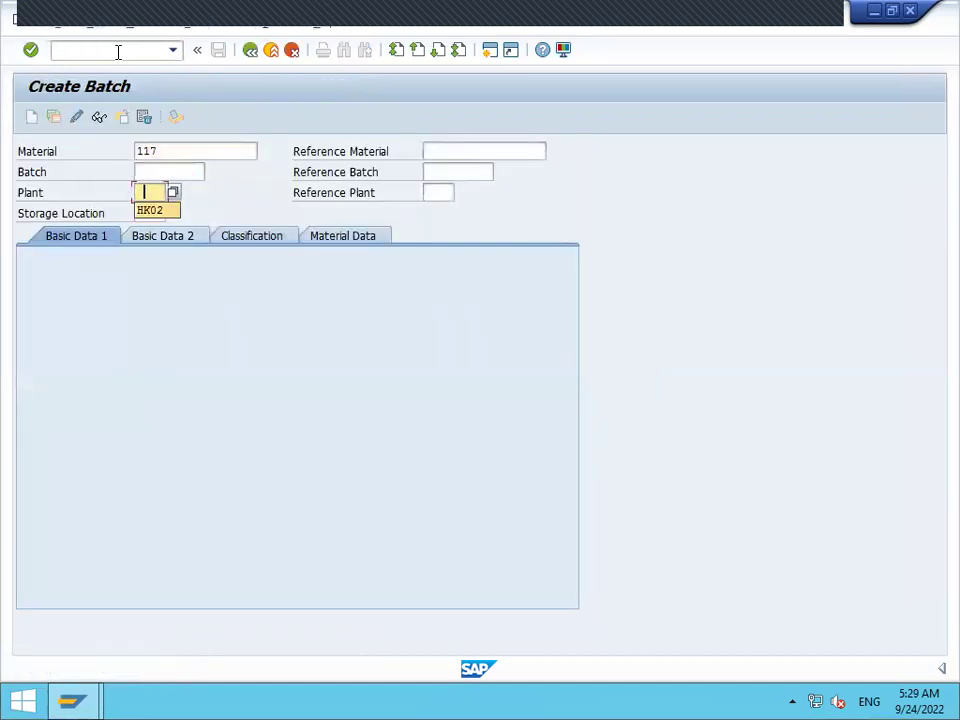
pyautogui.press('Tab')
pyautogui.write('HK02')
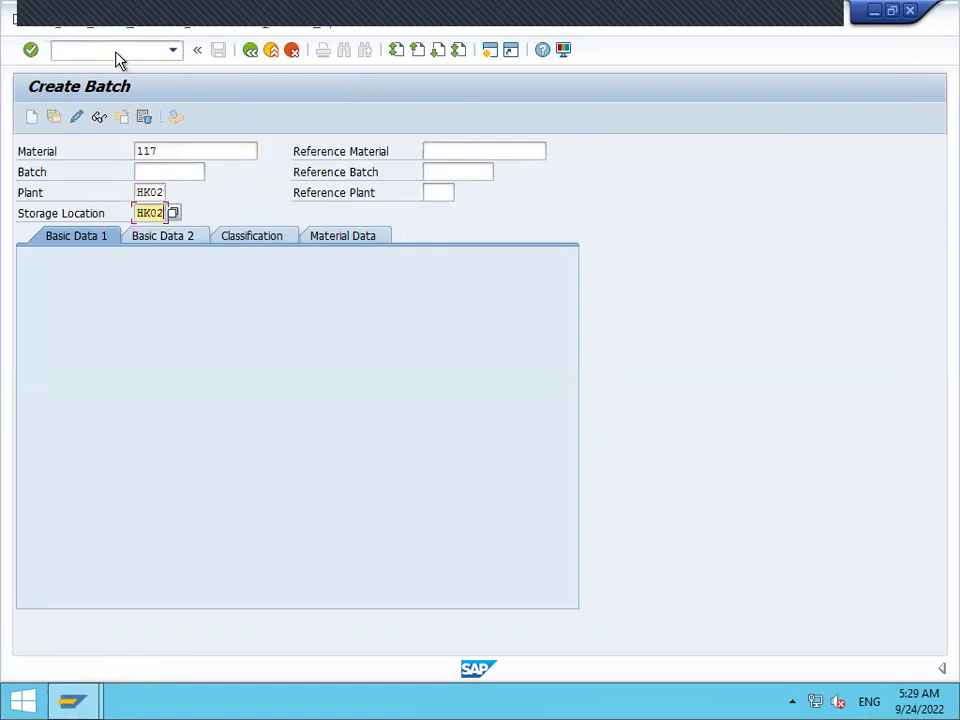
pyautogui.press('Return')
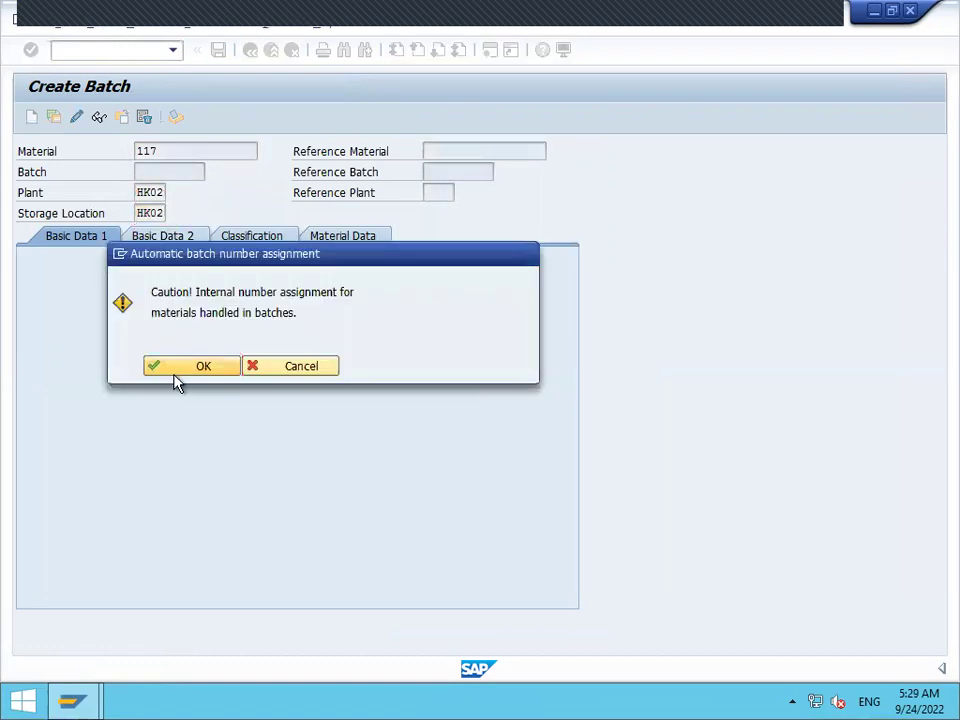
pyautogui.click(176, 381)
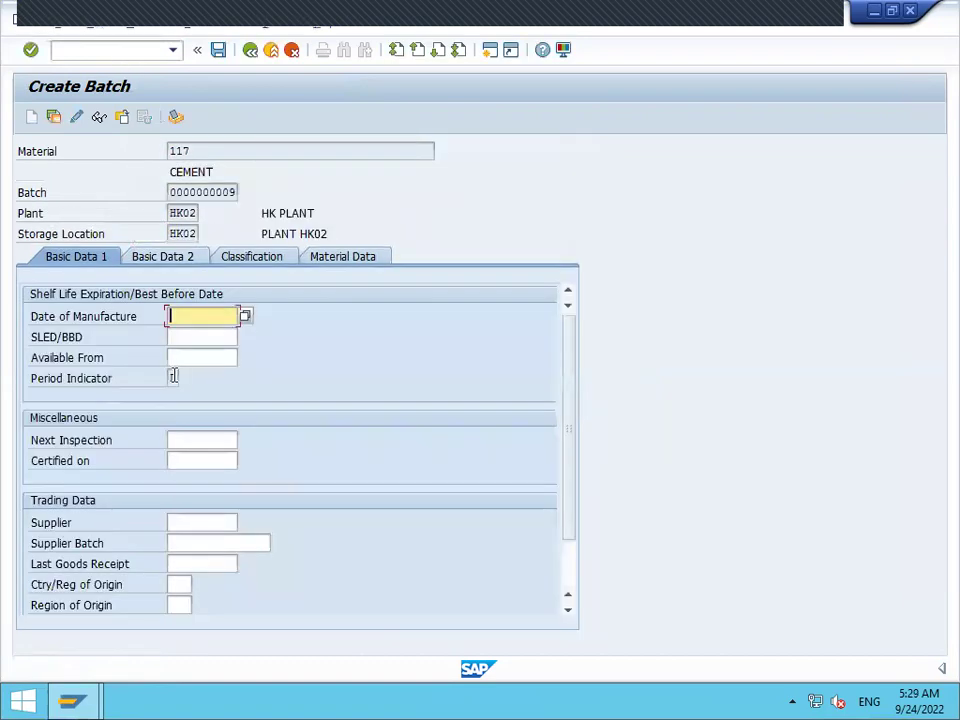
# Set manufacture date 01.09.2022, best-before 22.01.2023 and available-from 01.09.2022.
pyautogui.click(244, 321)
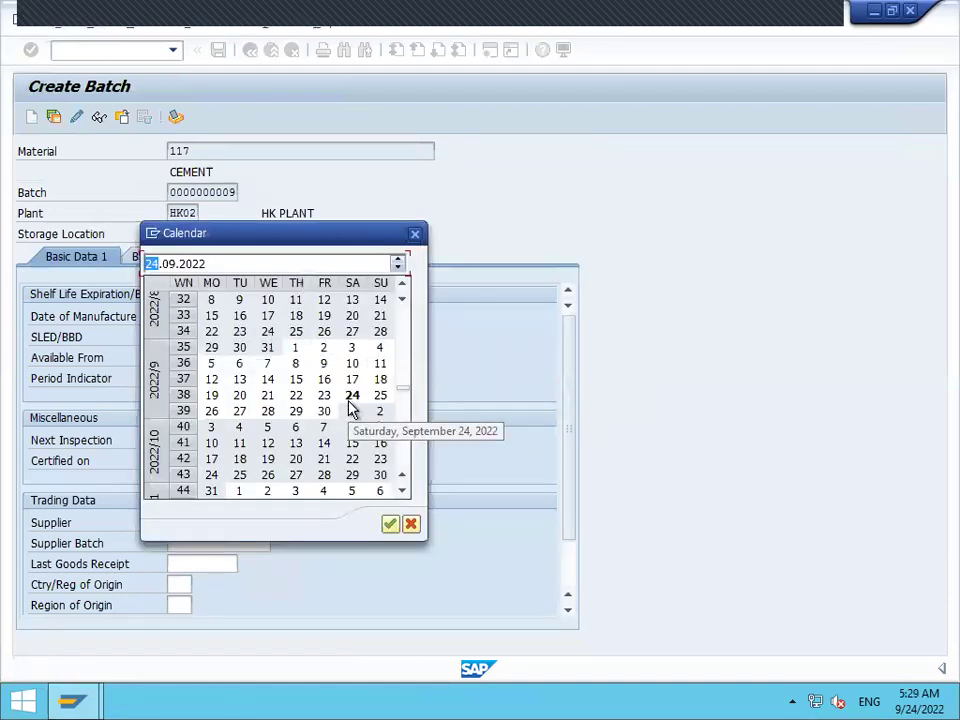
pyautogui.doubleClick(298, 358)
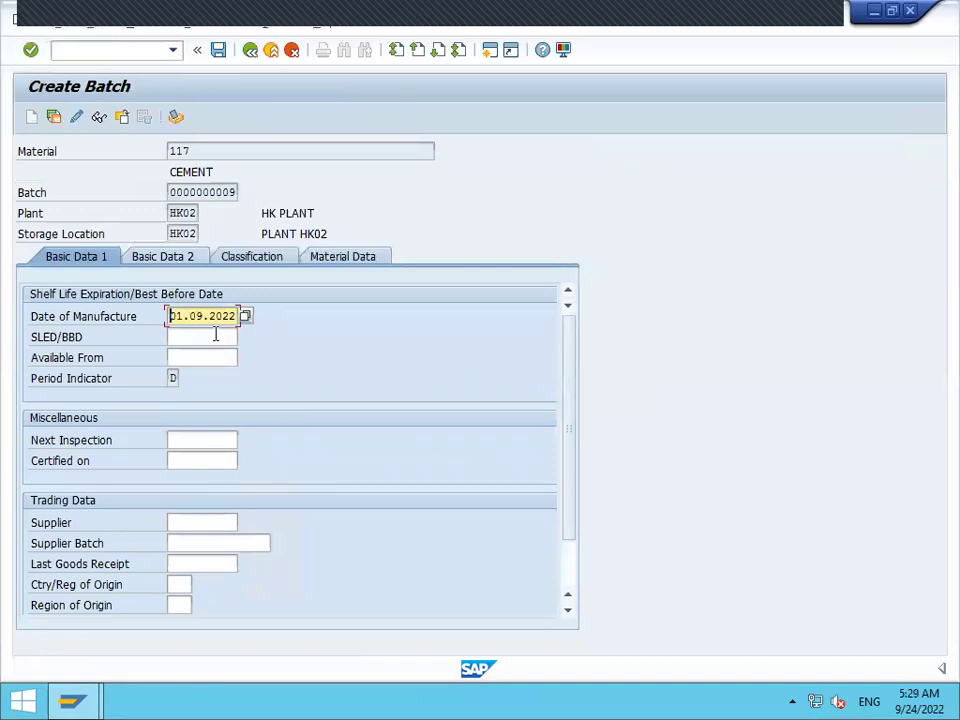
pyautogui.click(234, 336)
pyautogui.click(246, 340)
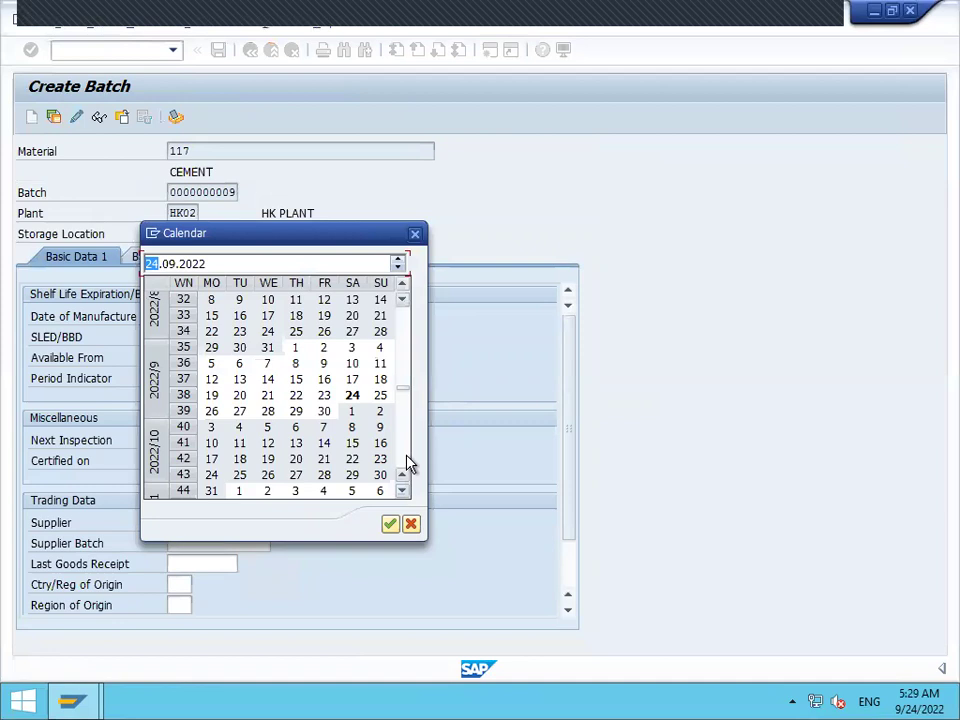
pyautogui.scroll(-4, 408, 462)
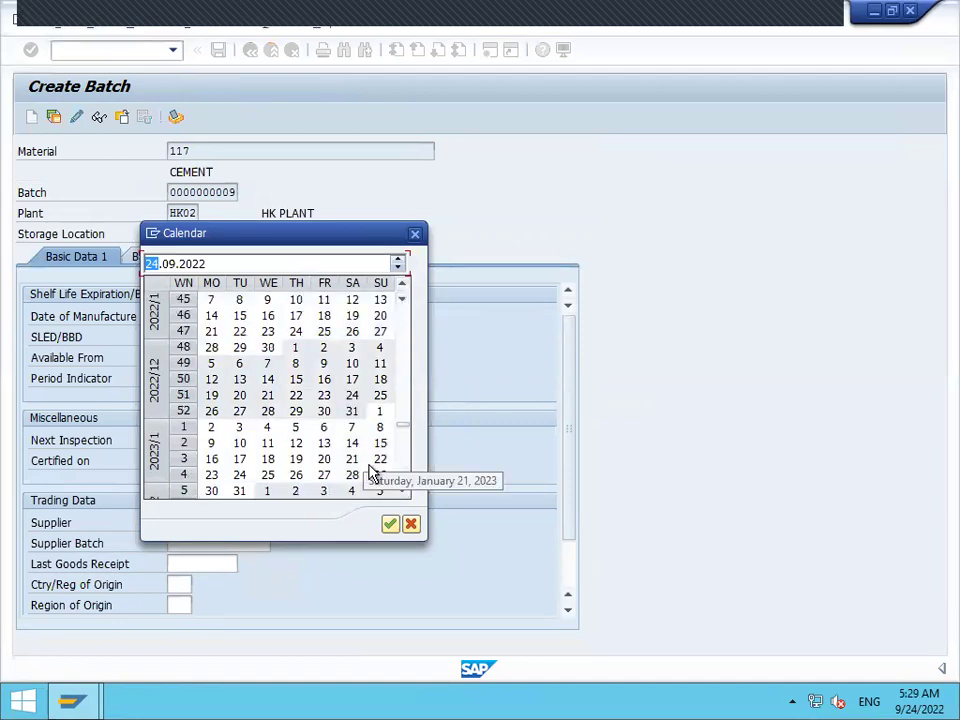
pyautogui.doubleClick(380, 461)
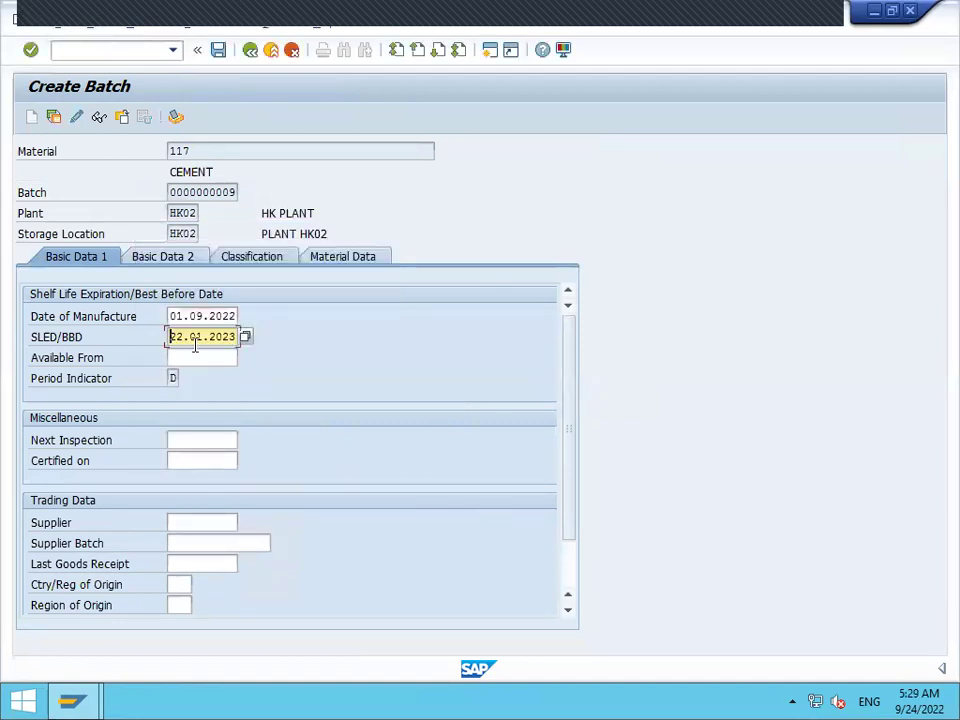
pyautogui.click(191, 356)
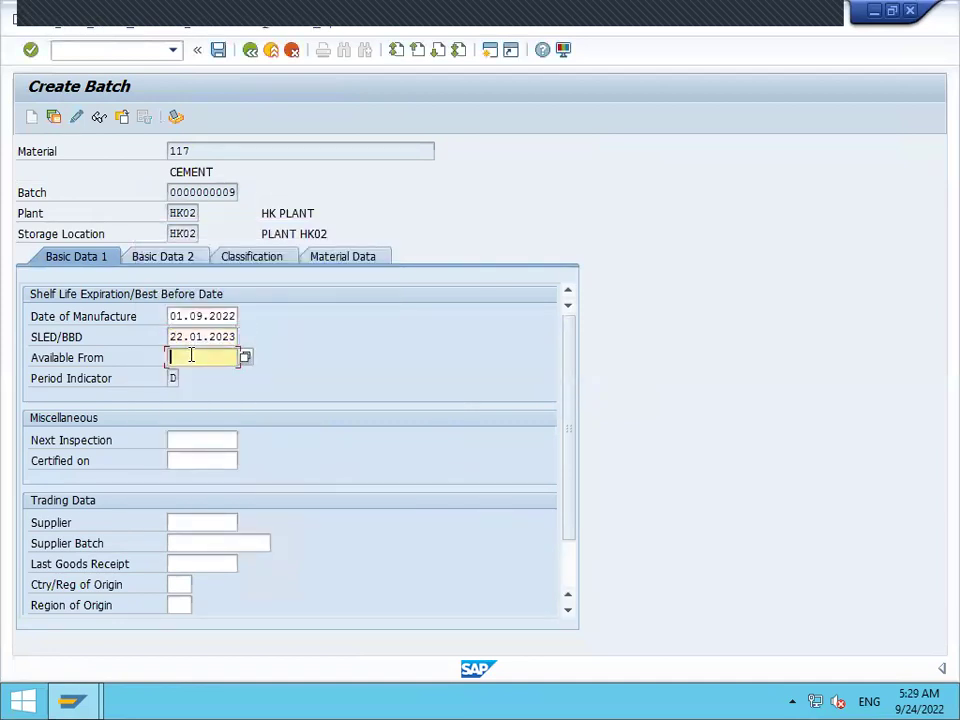
pyautogui.click(245, 358)
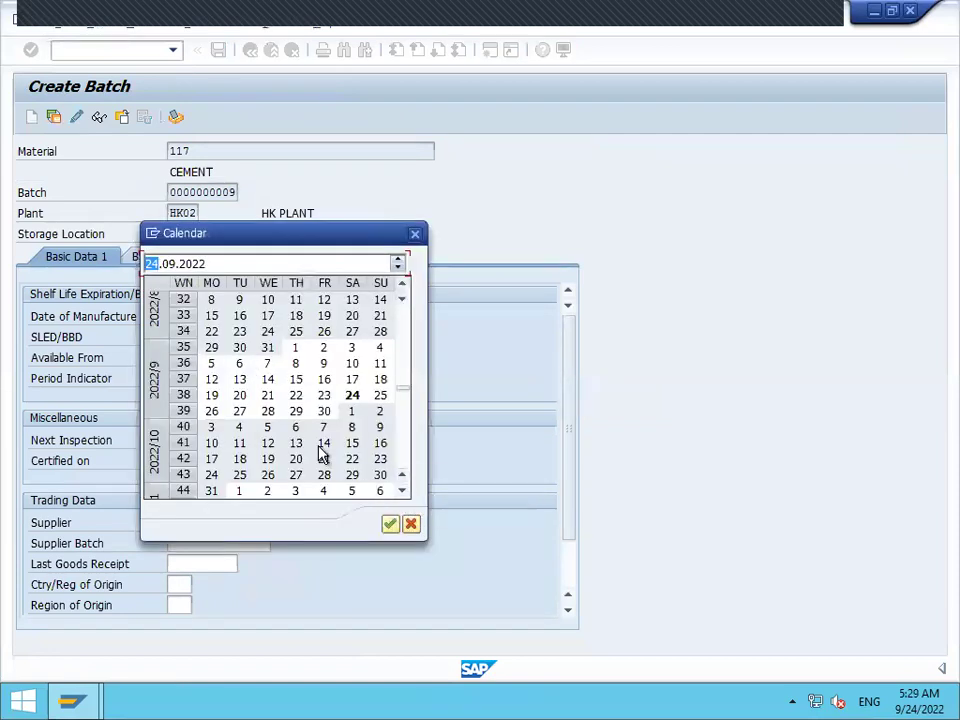
pyautogui.doubleClick(295, 348)
pyautogui.hotkey('shift', 'Tab')
pyautogui.hotkey('shift', 'Tab')
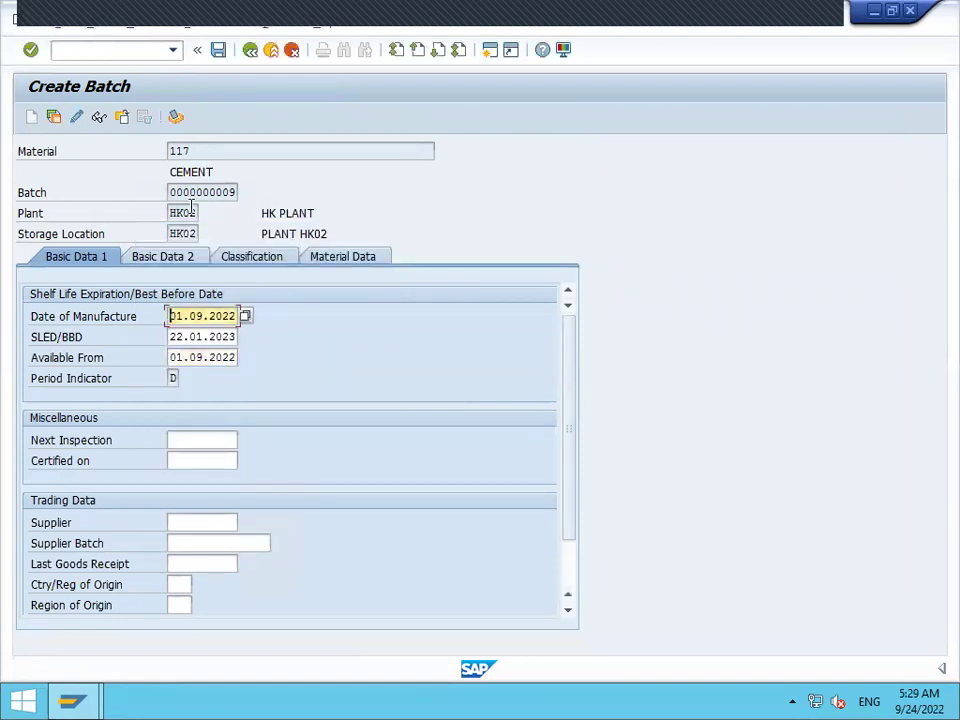
pyautogui.moveTo(170, 192); pyautogui.dragTo(240, 191)
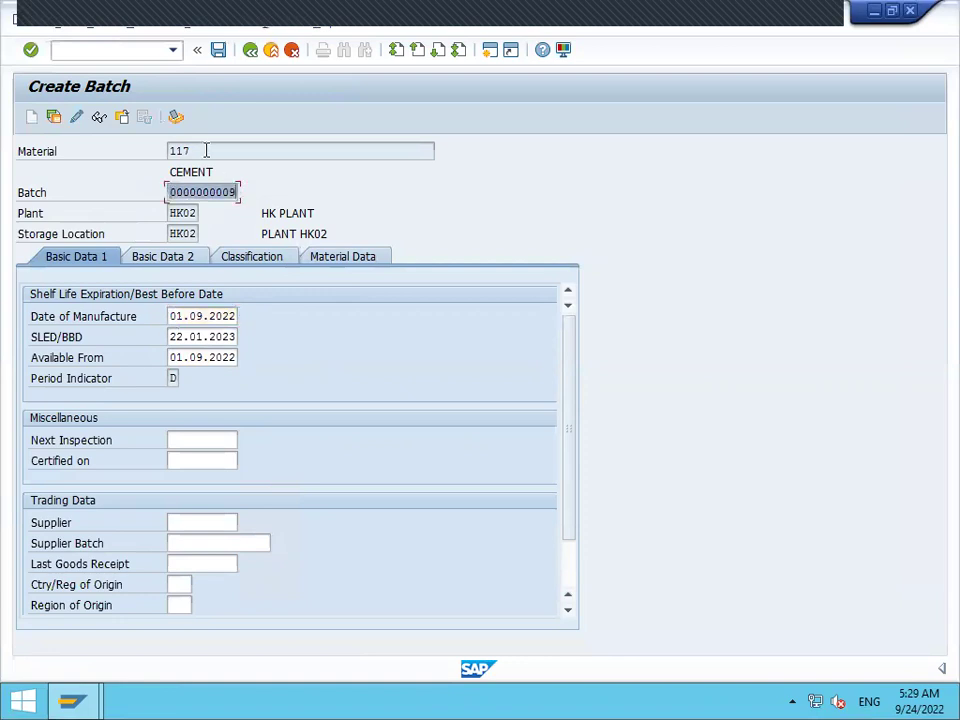
pyautogui.moveTo(206, 150); pyautogui.dragTo(166, 151)
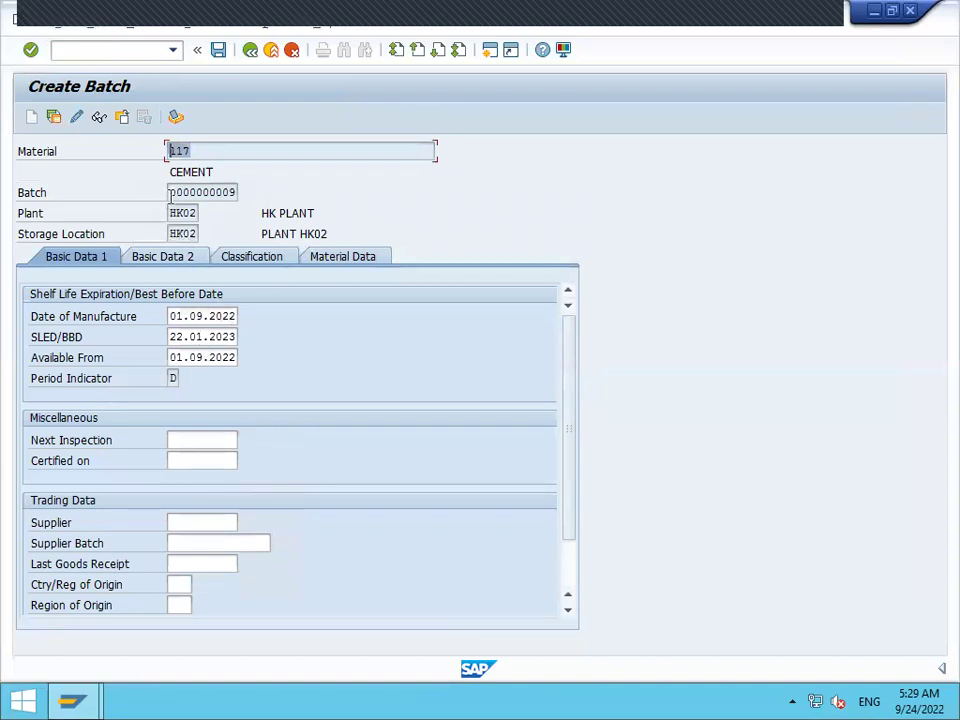
pyautogui.moveTo(170, 192); pyautogui.dragTo(240, 191)
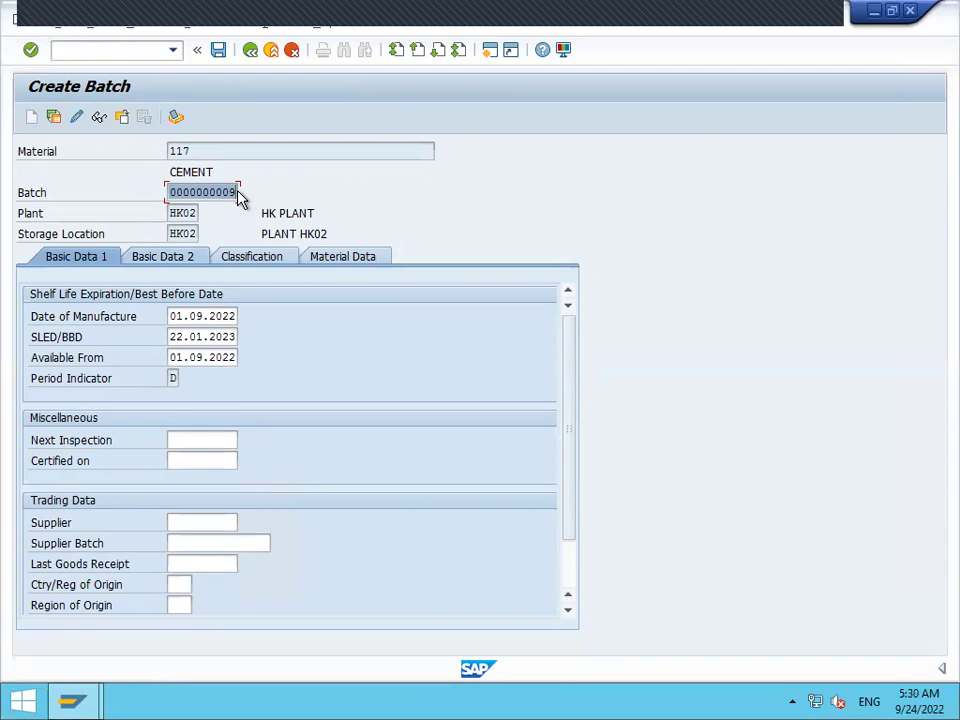
pyautogui.click(216, 52)
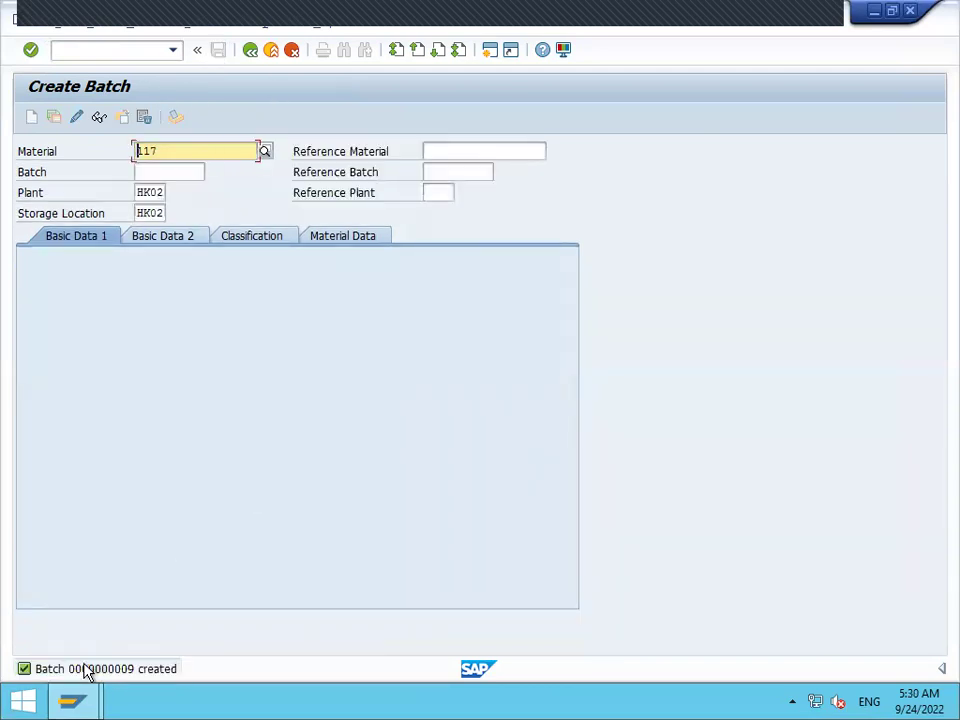
# Start an ME21N purchase order for supplier HGT INDS with purchasing organisation HK02.
pyautogui.click(272, 50)
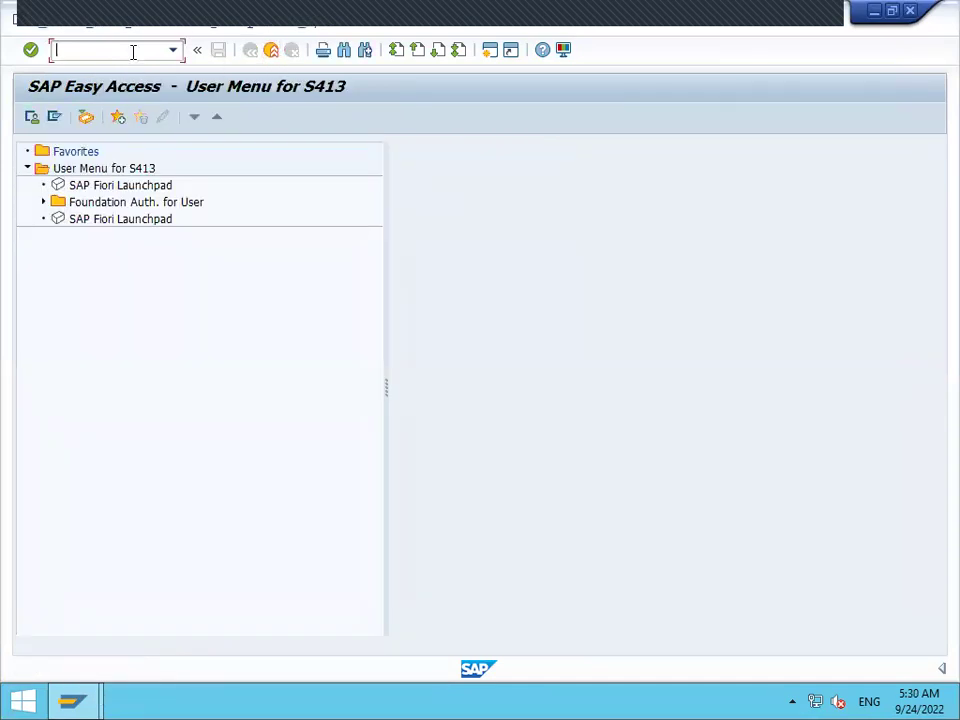
pyautogui.write('ME21N')
pyautogui.press('Return')
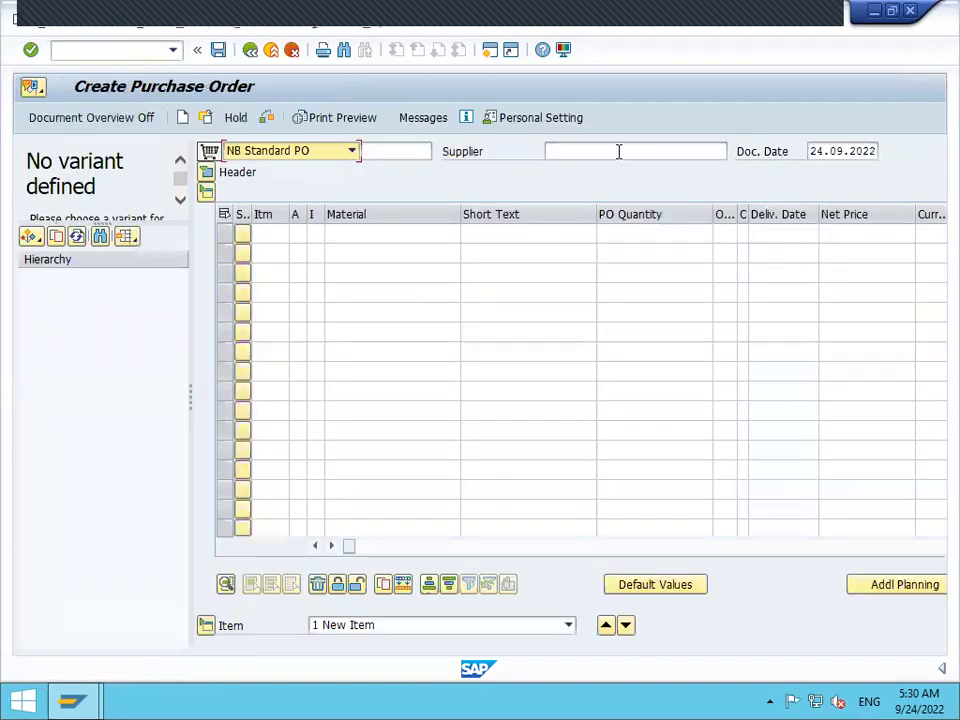
pyautogui.click(618, 151)
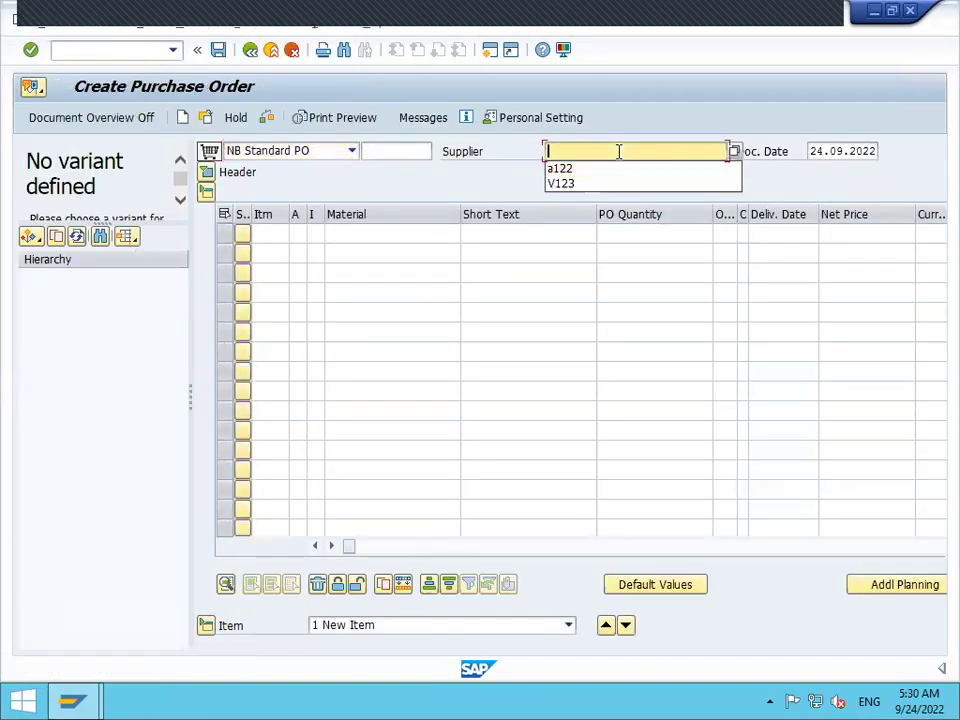
pyautogui.write('1')
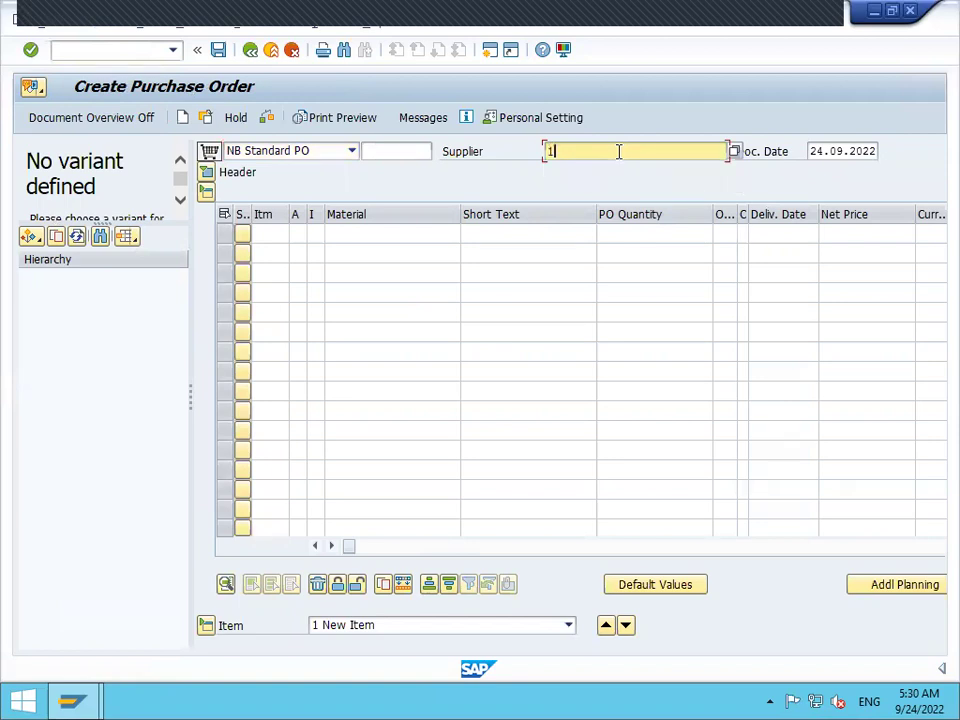
pyautogui.write('00014')
pyautogui.press('Return')
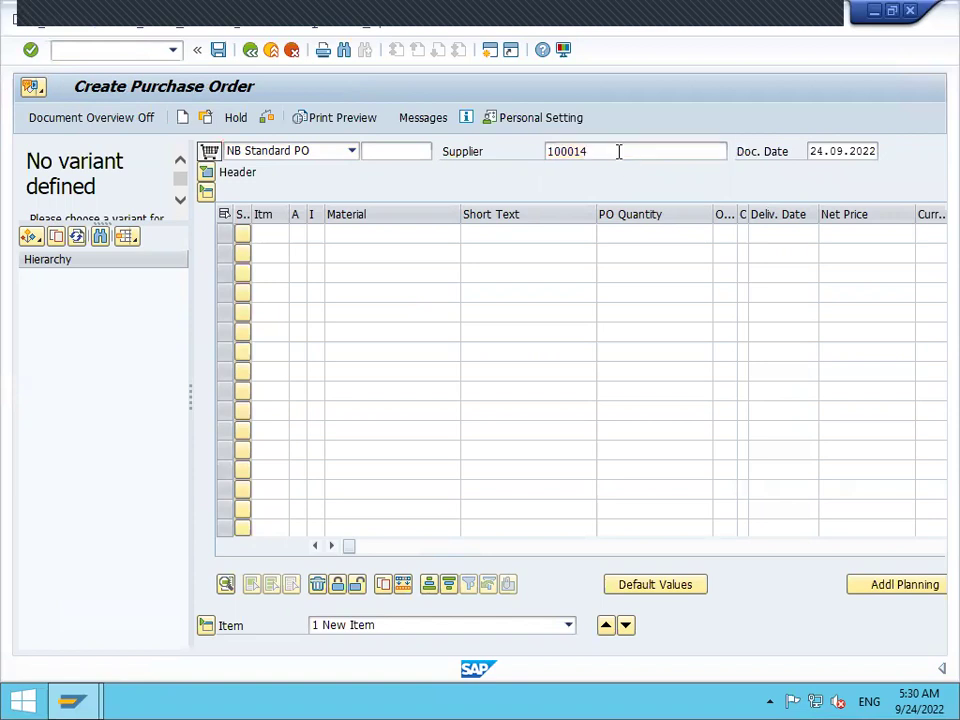
pyautogui.press('Down')
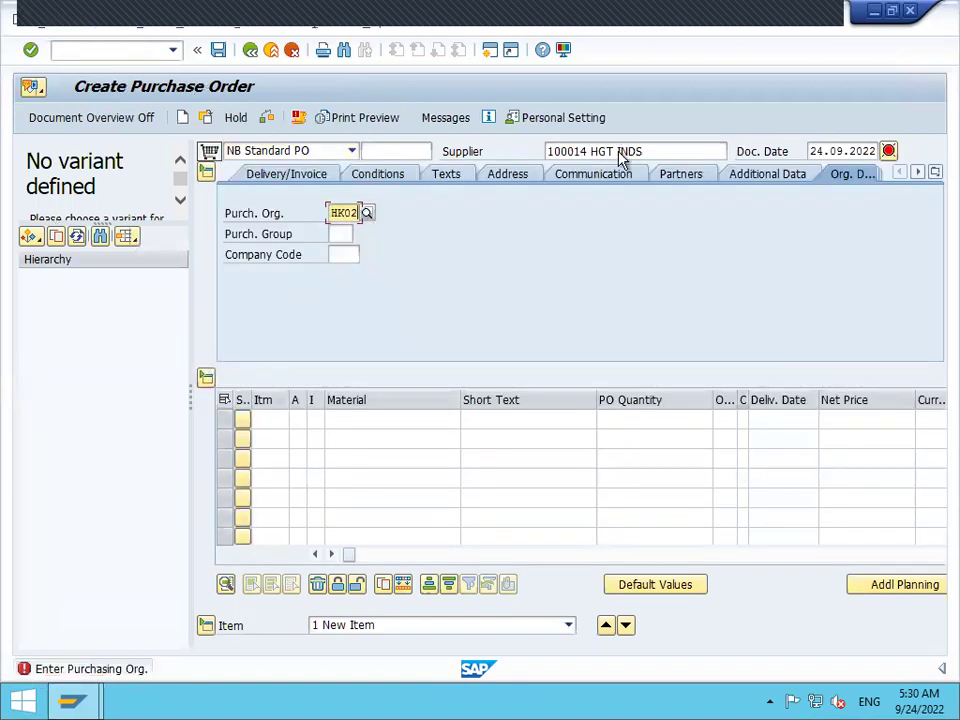
pyautogui.press('Return')
pyautogui.press('Return')
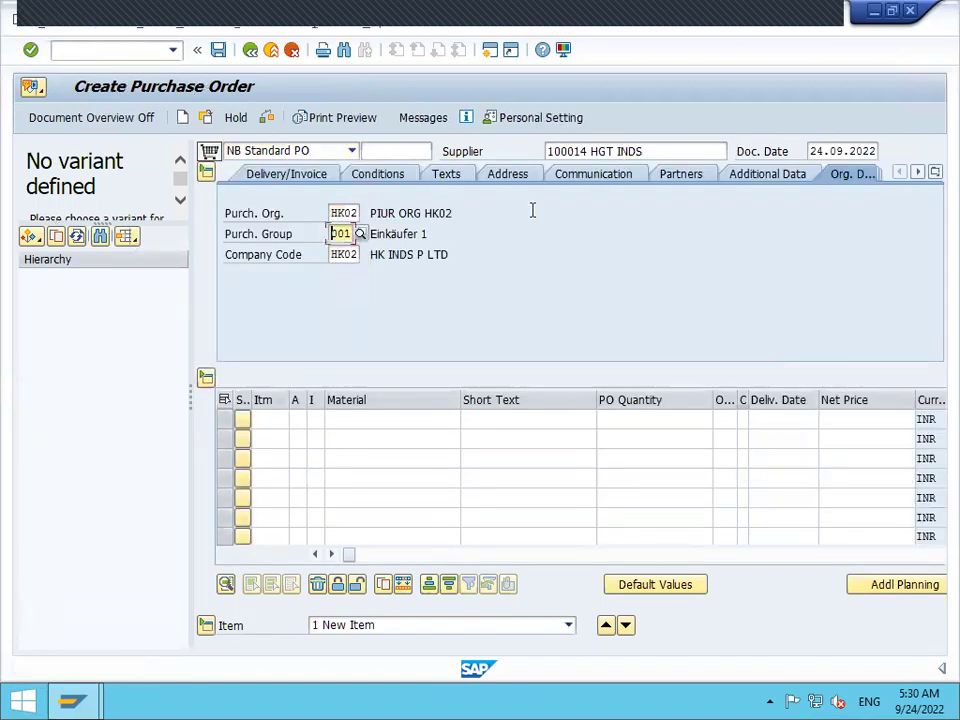
# Add item 10 with material 117 and PO quantity 10.
pyautogui.click(408, 418)
pyautogui.write('117')
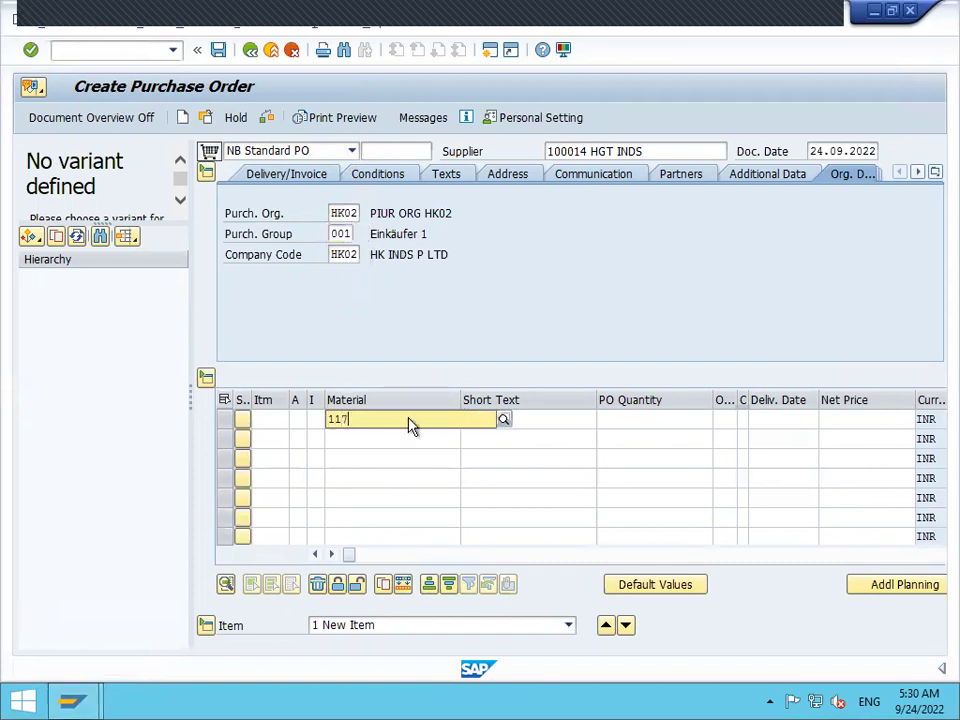
pyautogui.press('Return')
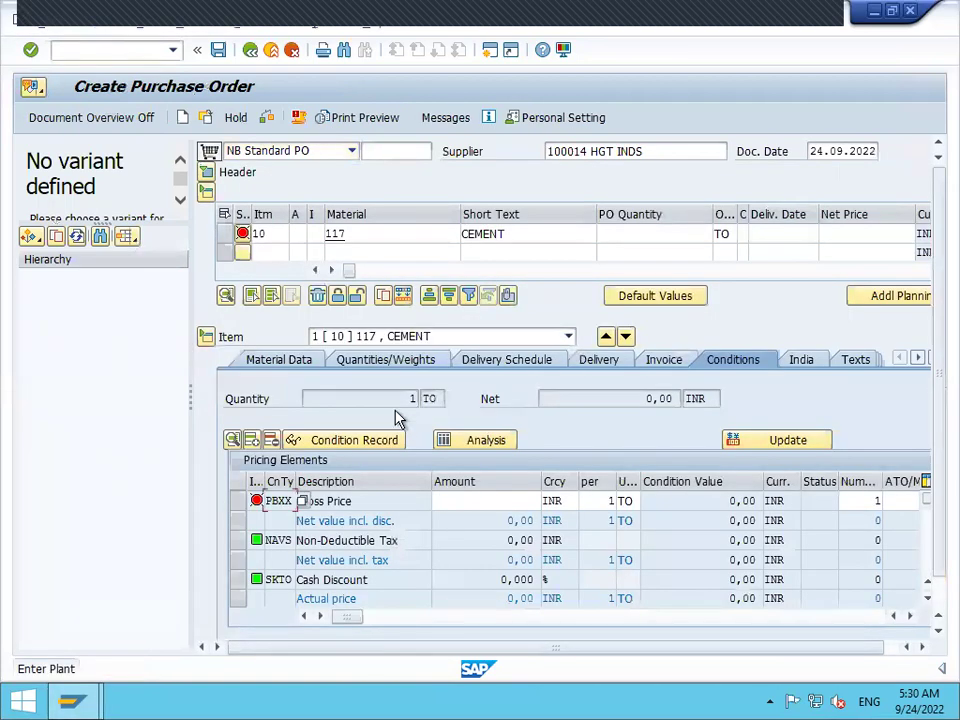
pyautogui.click(631, 236)
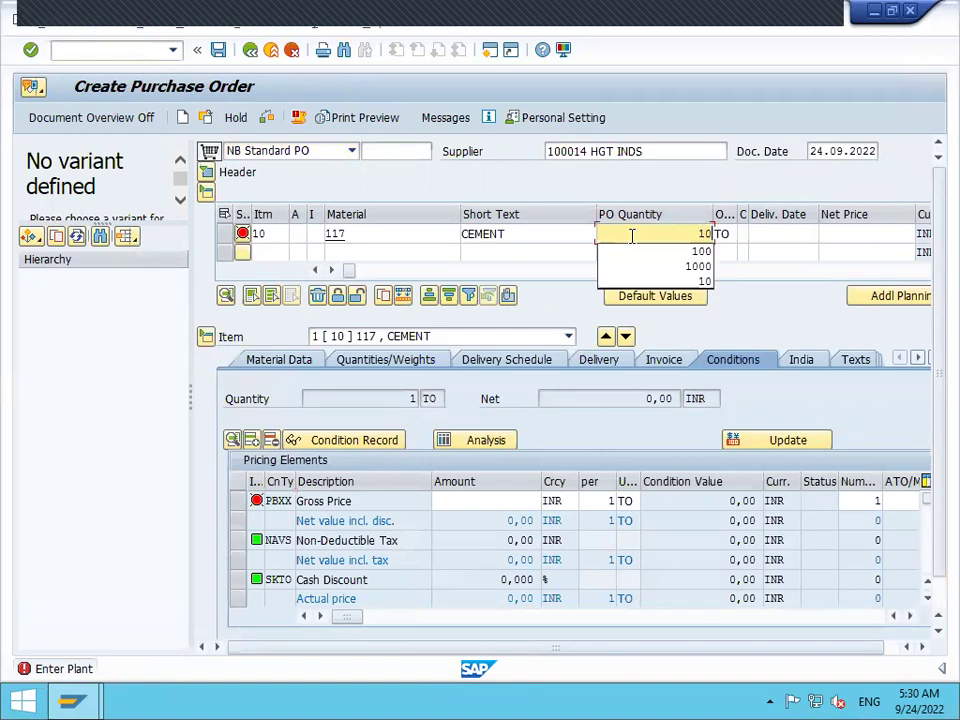
pyautogui.press('Return')
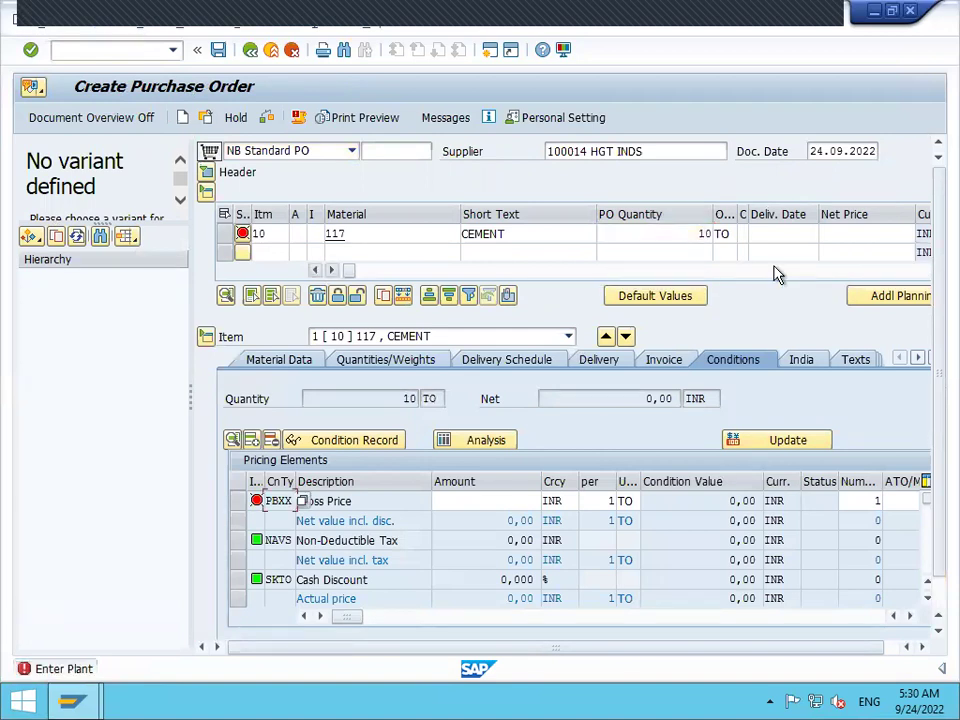
pyautogui.click(401, 270)
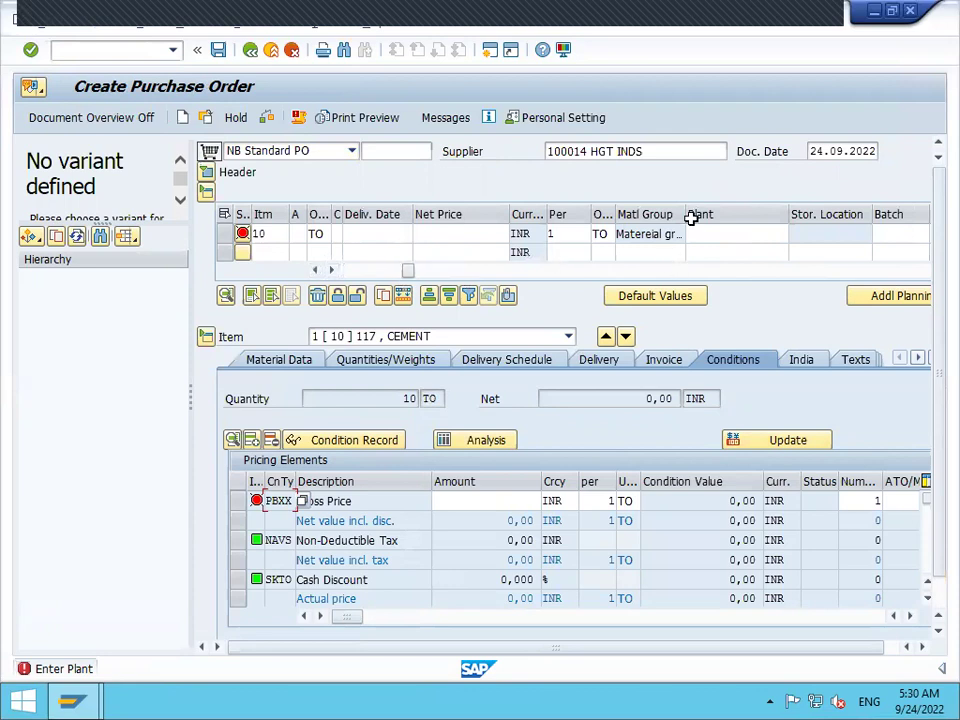
# Set the item's net price 55000, plant HK02 and storage location HK02.
pyautogui.click(466, 234)
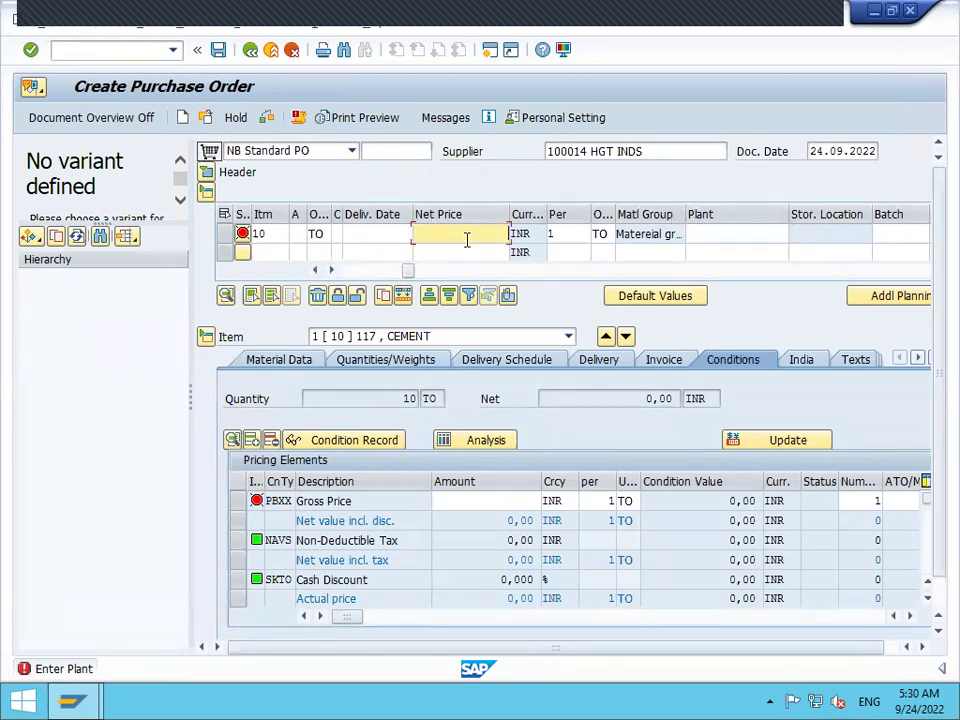
pyautogui.write('55000')
pyautogui.click(758, 235)
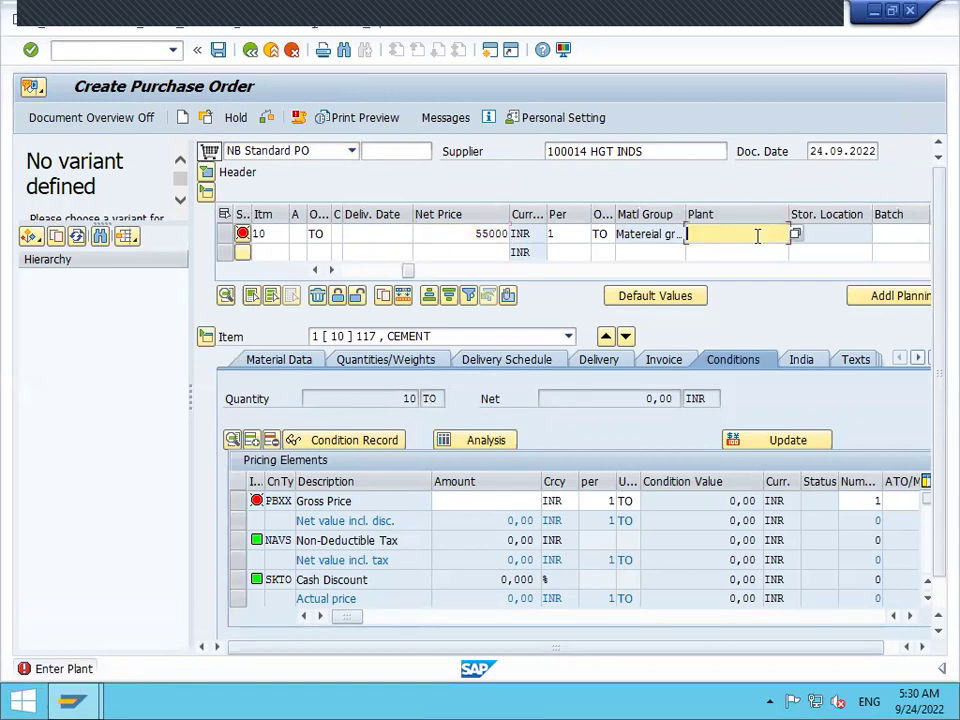
pyautogui.write('HK02')
pyautogui.press('Return')
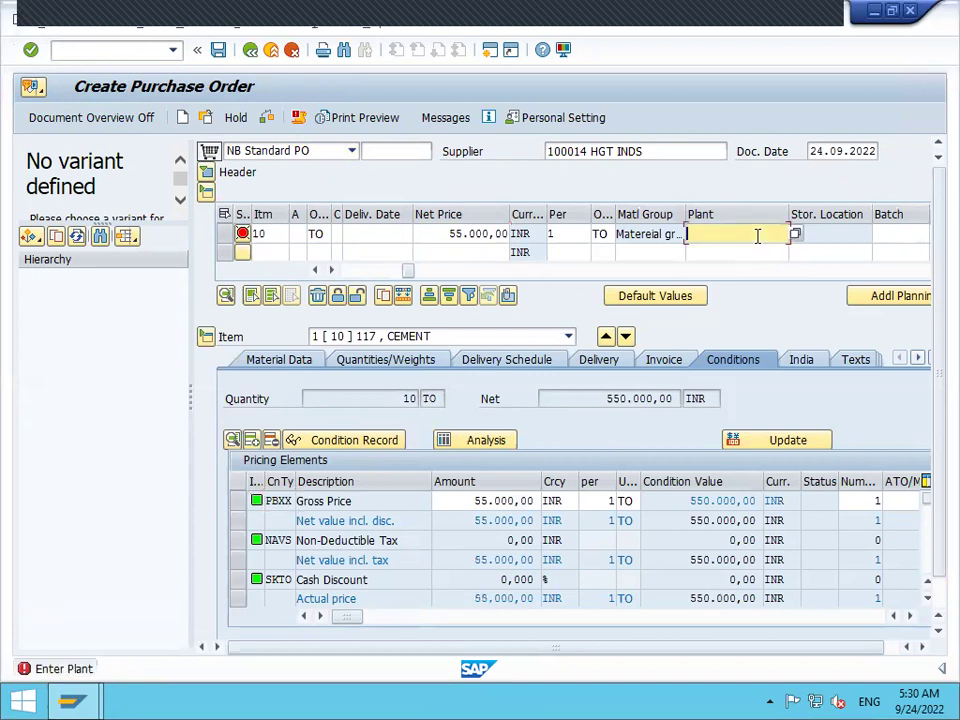
pyautogui.write('HK02')
pyautogui.press('Return')
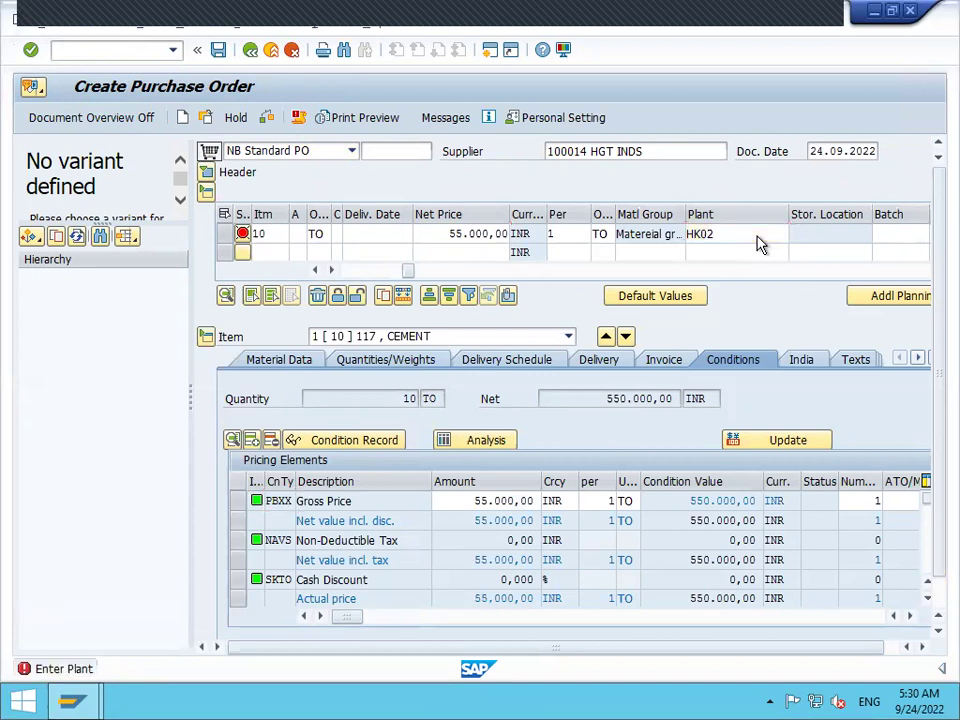
pyautogui.click(825, 236)
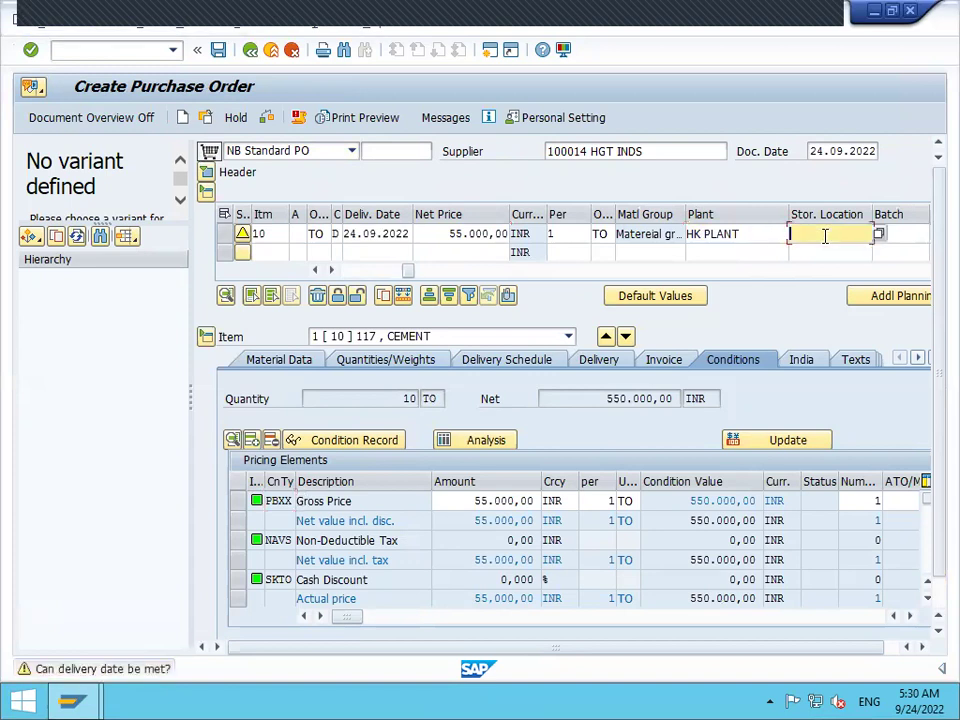
pyautogui.write('HK02')
pyautogui.press('Return')
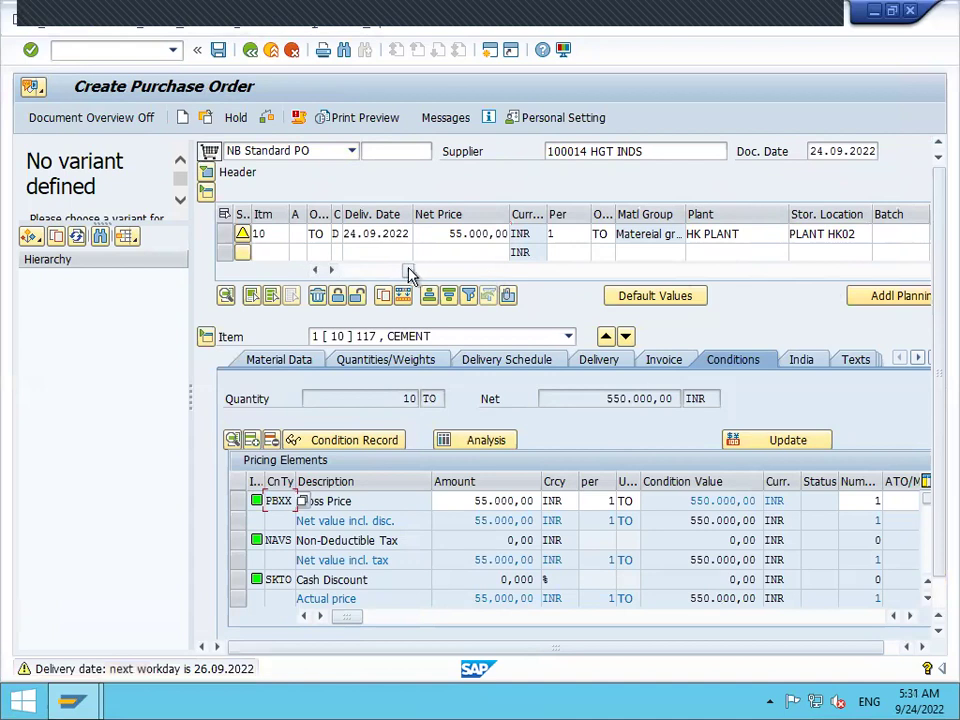
pyautogui.moveTo(407, 270); pyautogui.dragTo(442, 270)
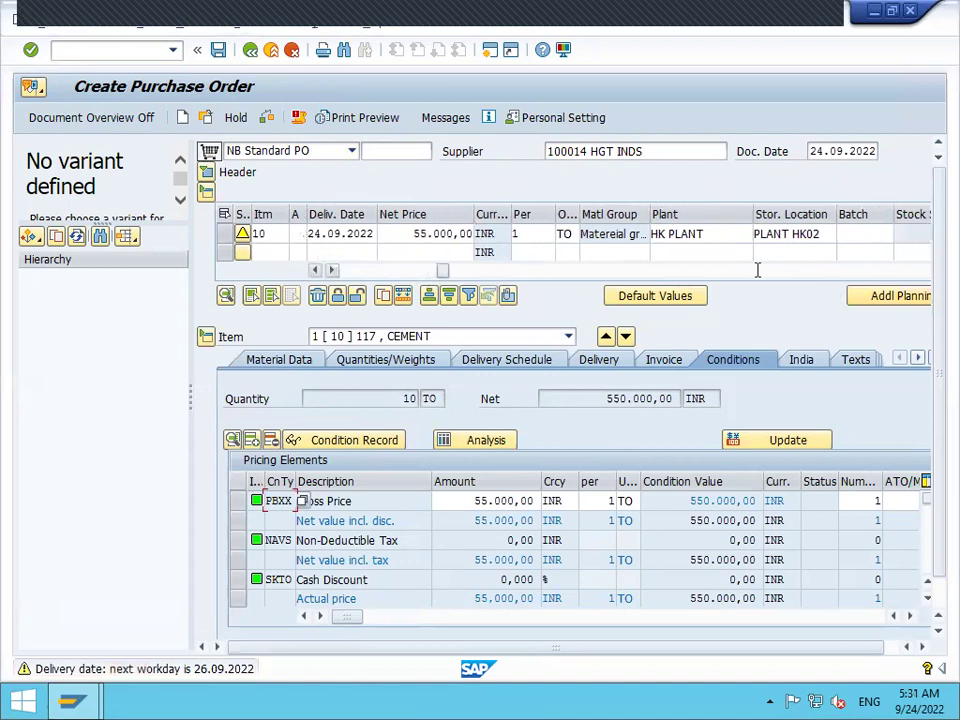
pyautogui.click(849, 234)
pyautogui.click(900, 235)
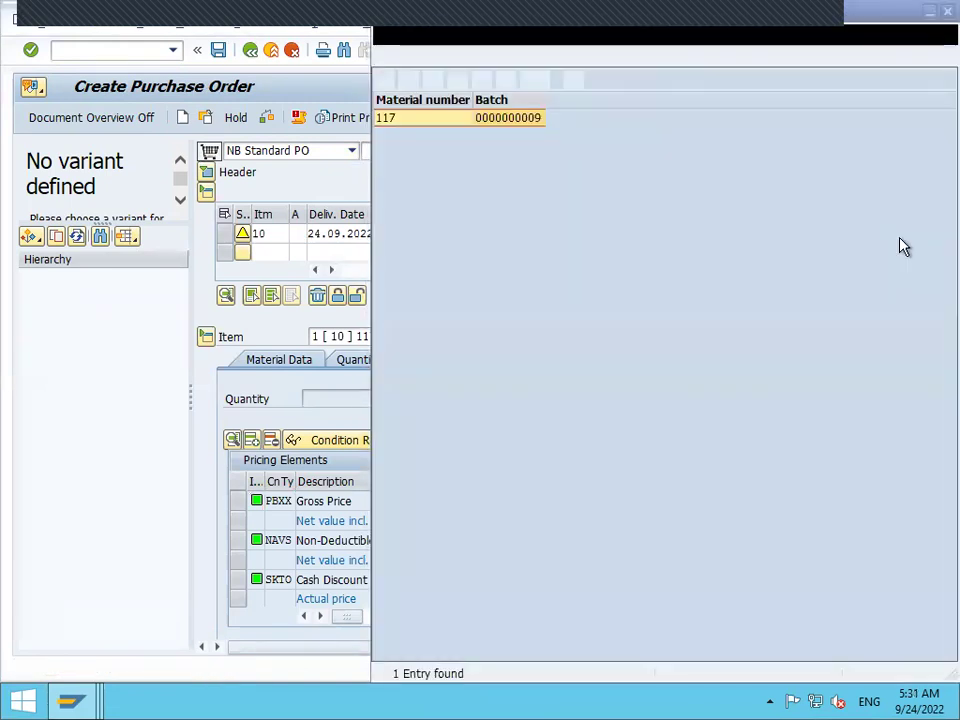
pyautogui.press('Return')
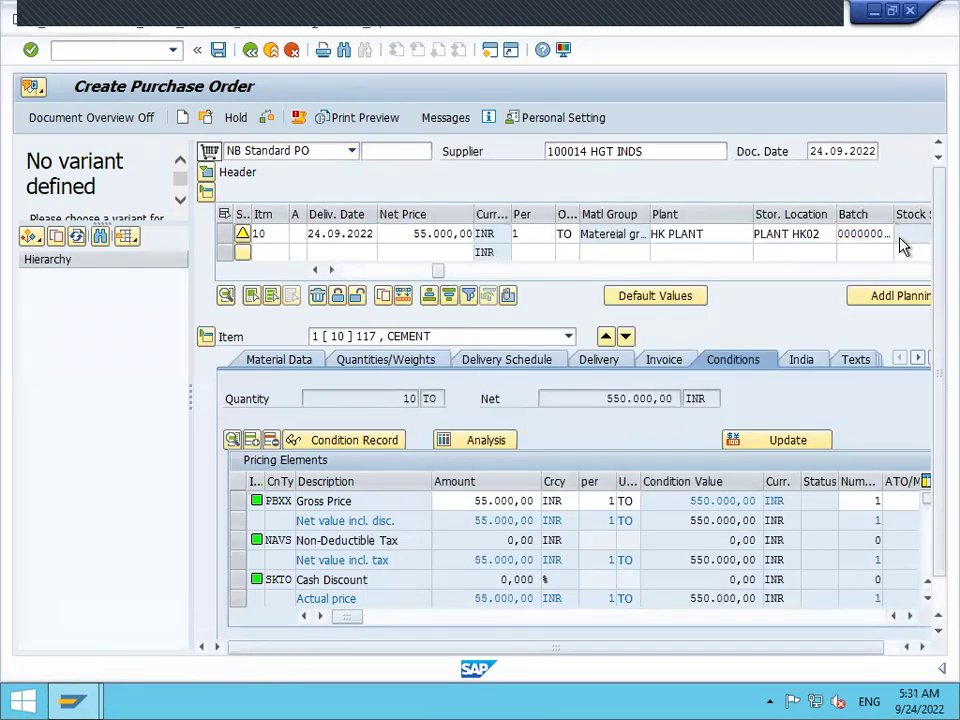
pyautogui.click(219, 50)
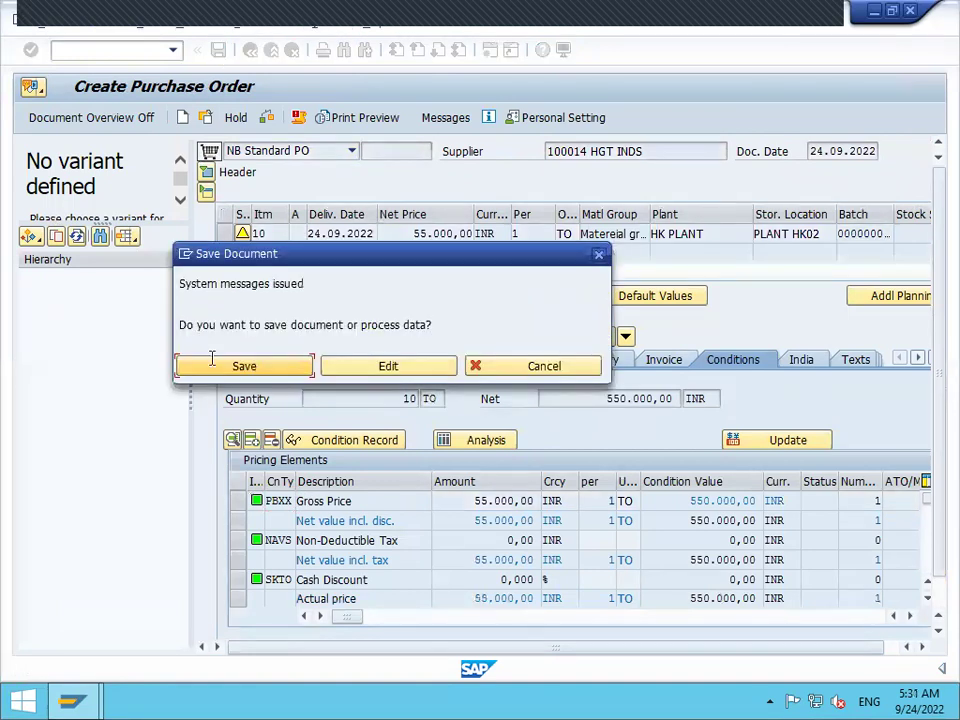
pyautogui.click(213, 368)
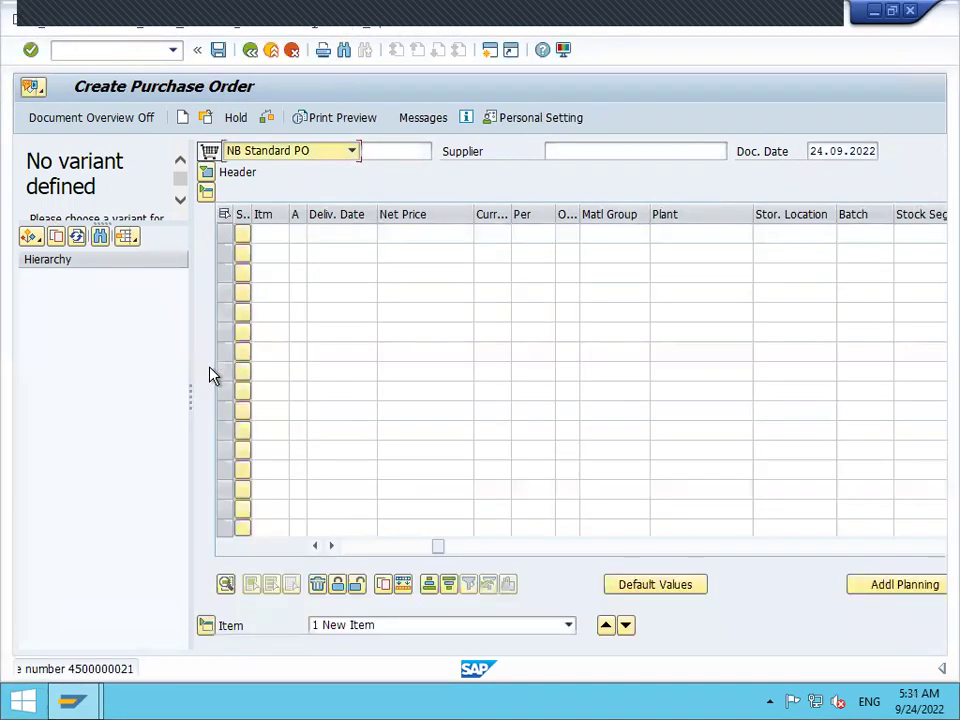
pyautogui.doubleClick(294, 682)
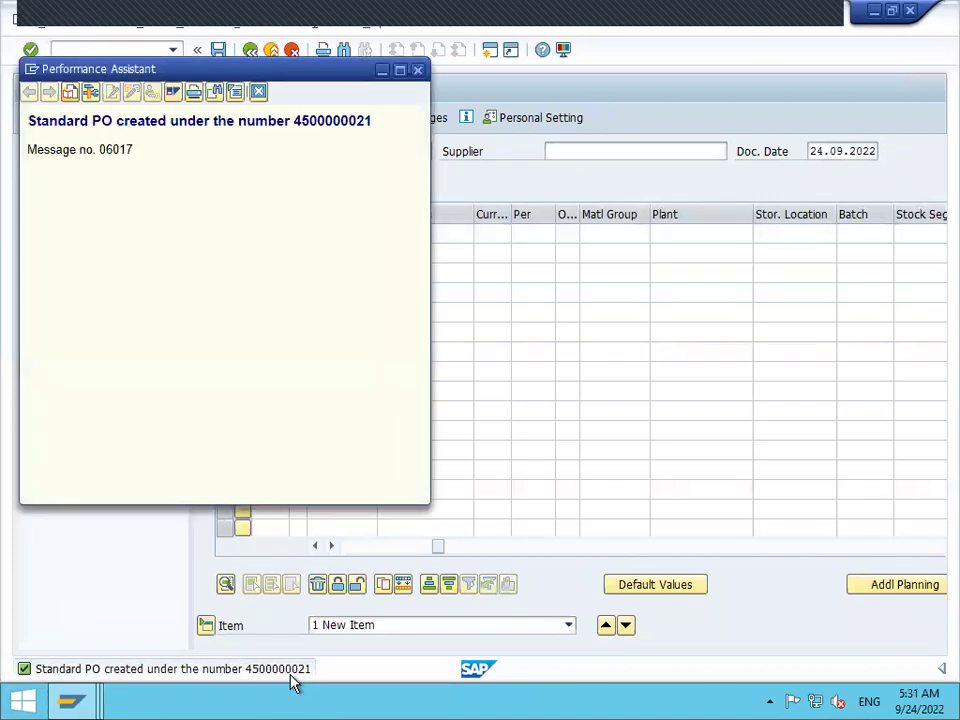
pyautogui.doubleClick(350, 121)
pyautogui.hotkey('ctrl', 'c')
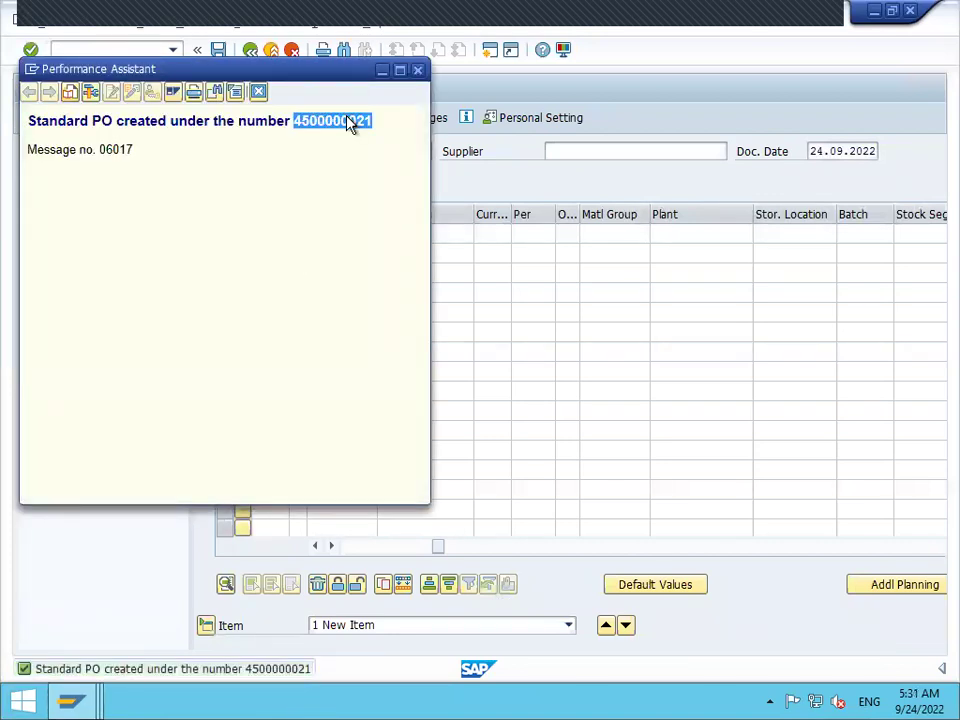
pyautogui.click(419, 71)
pyautogui.click(82, 49)
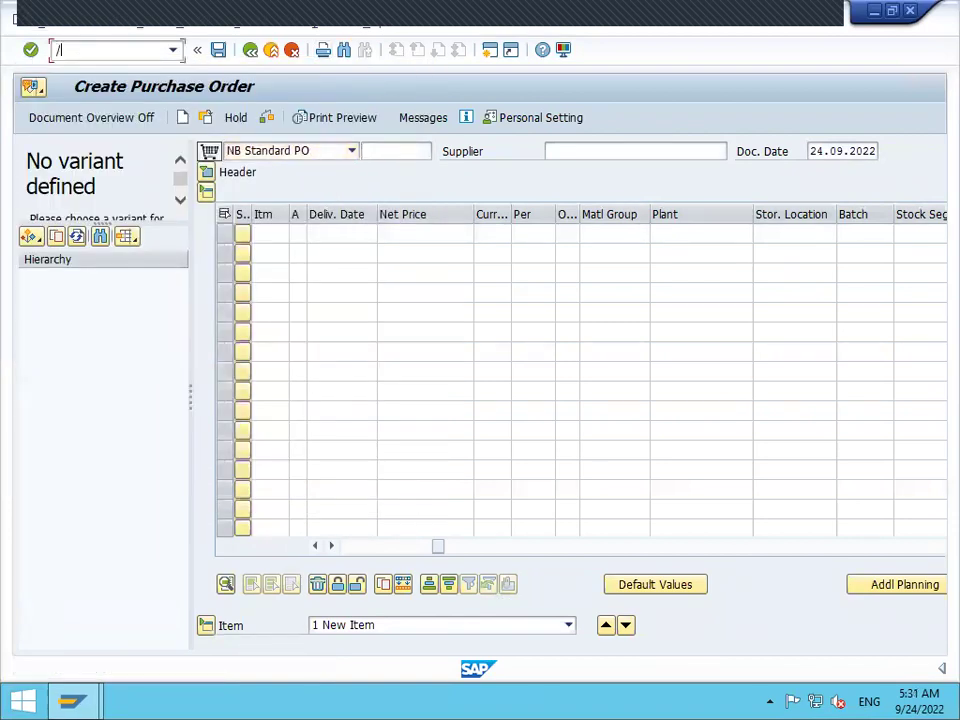
pyautogui.write('/NMIGO')
pyautogui.press('Return')
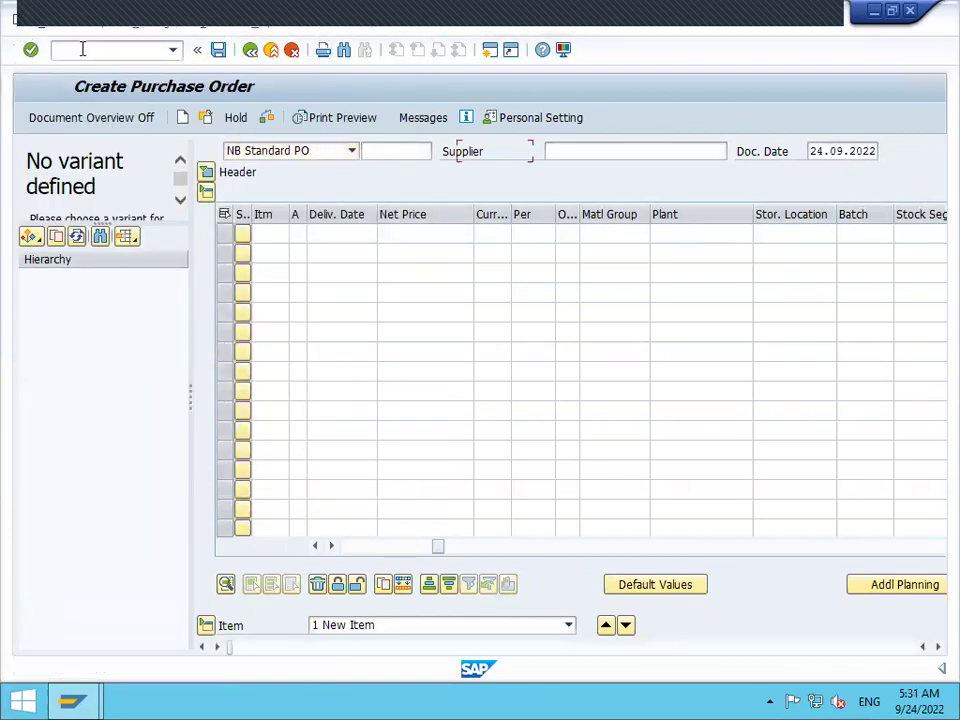
pyautogui.hotkey('ctrl', 'v')
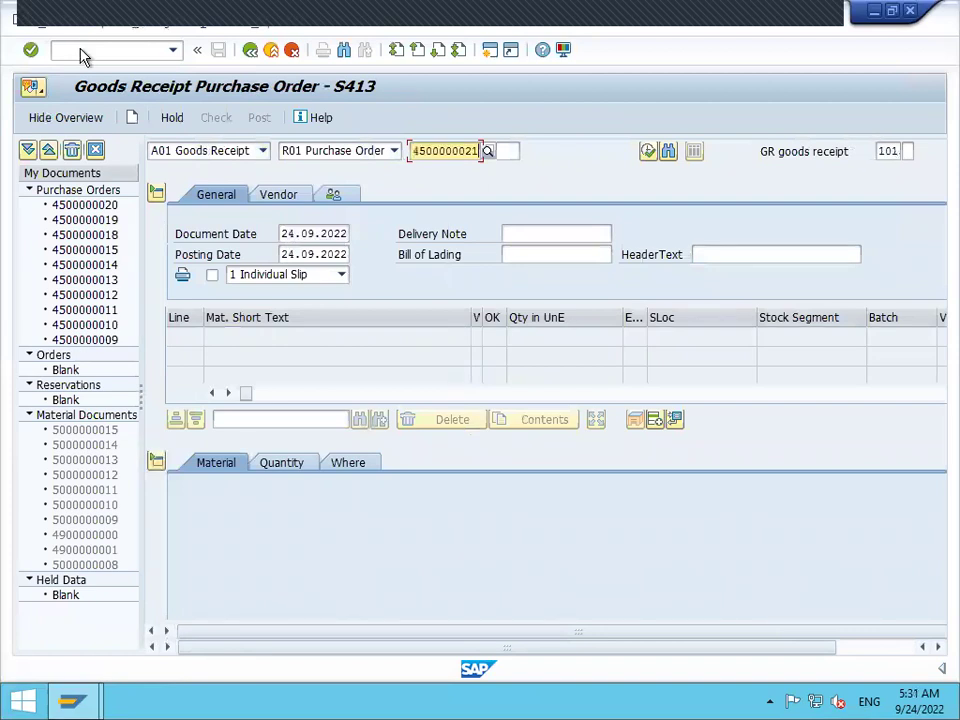
pyautogui.press('Return')
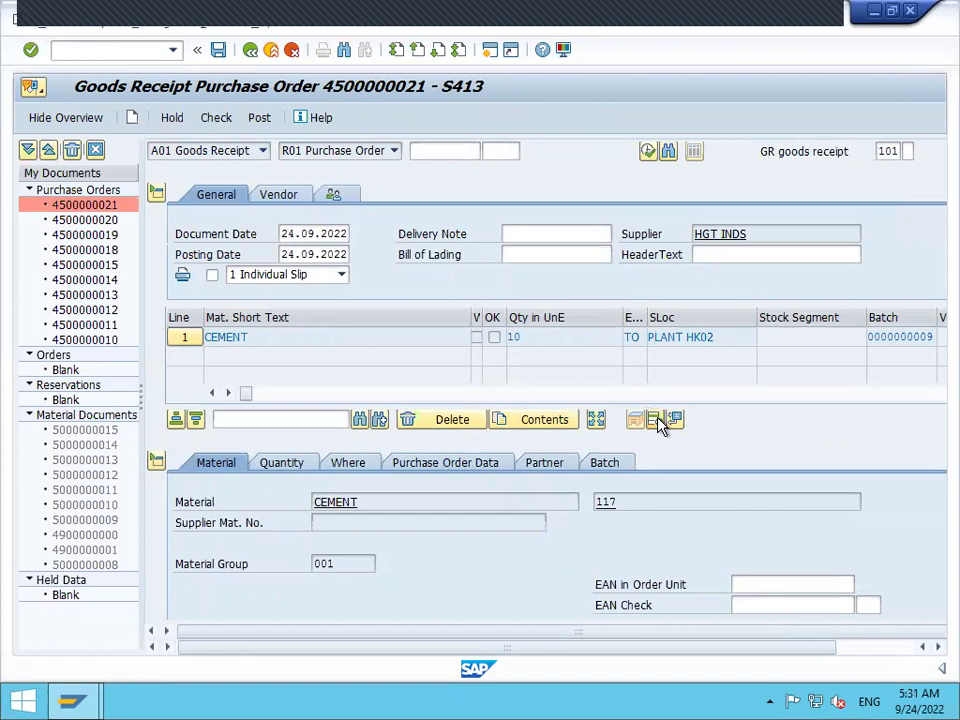
pyautogui.click(657, 421)
pyautogui.click(494, 338)
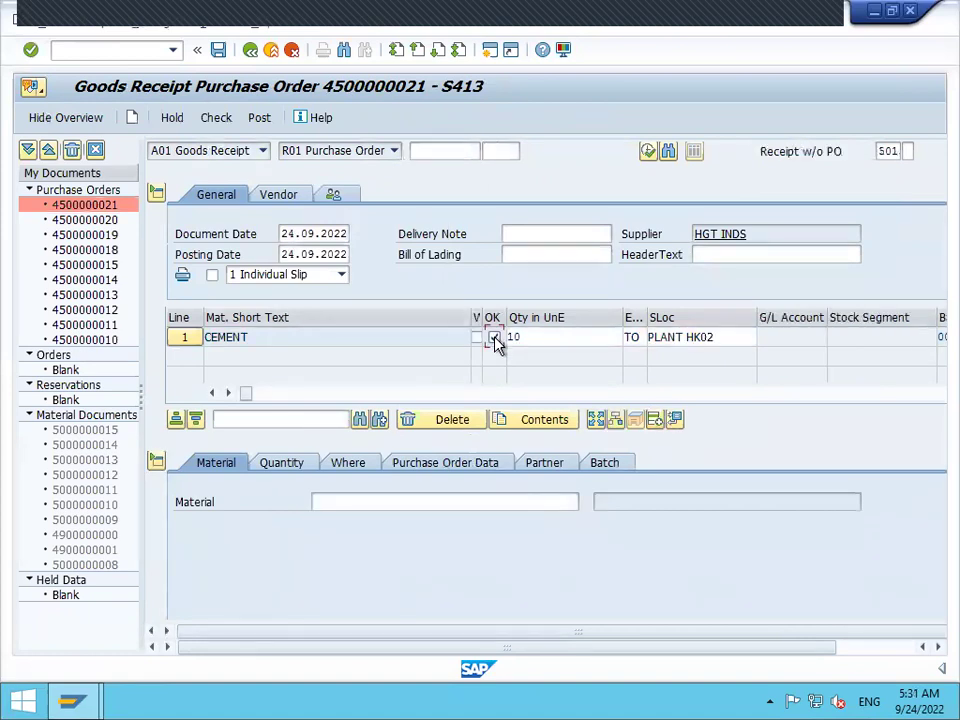
pyautogui.click(219, 52)
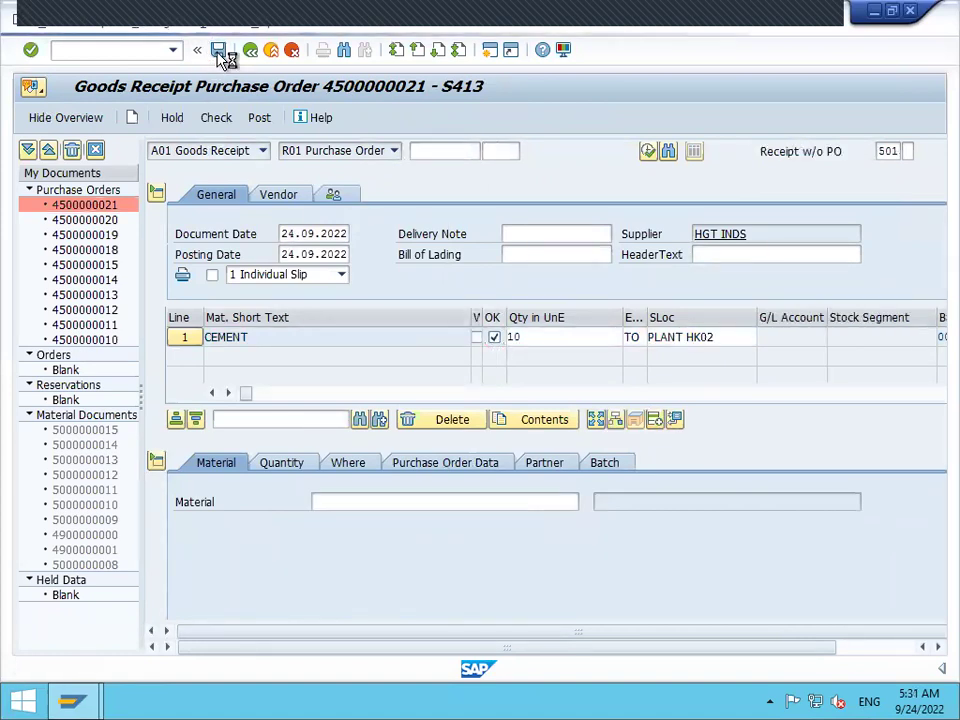
# Open MIRO for company code HK02 with today's invoice date.
pyautogui.click(91, 51)
pyautogui.write('/NMIRO')
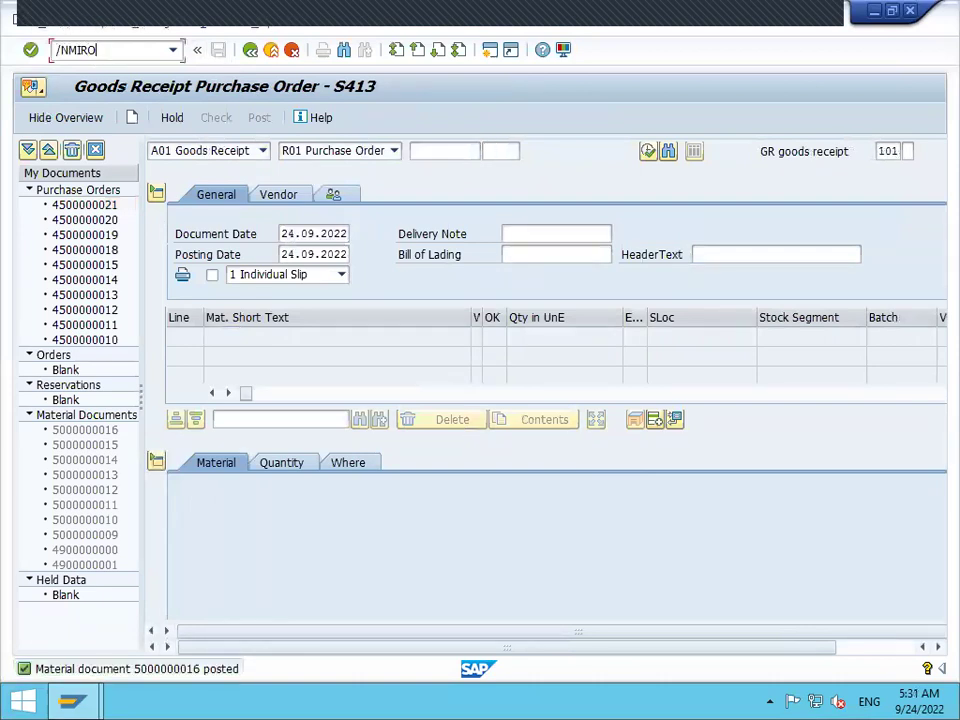
pyautogui.press('Return')
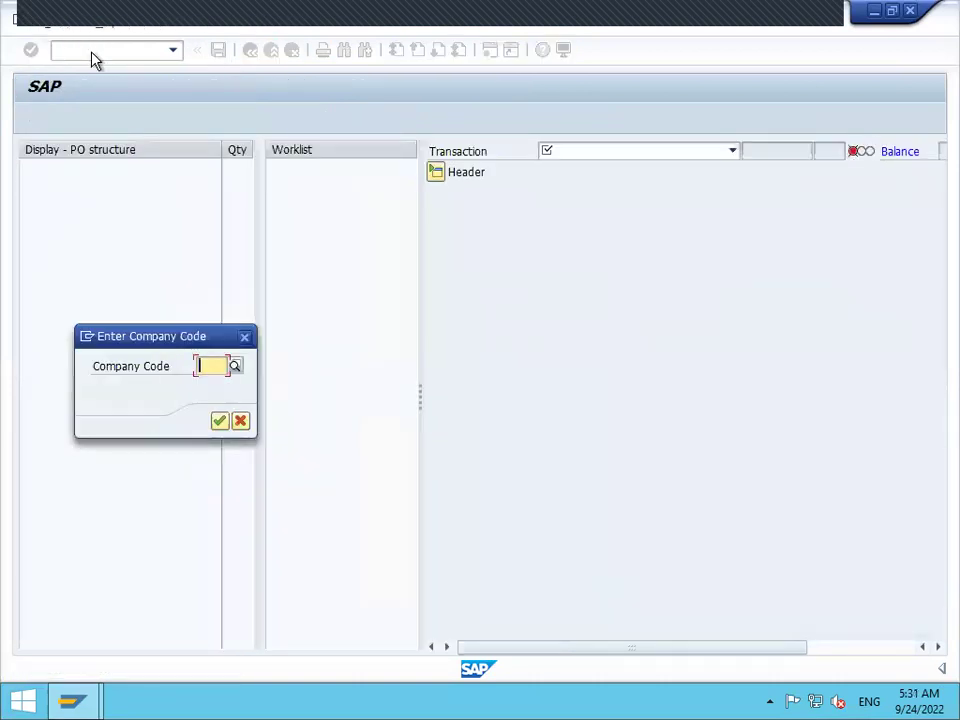
pyautogui.write('HK0')
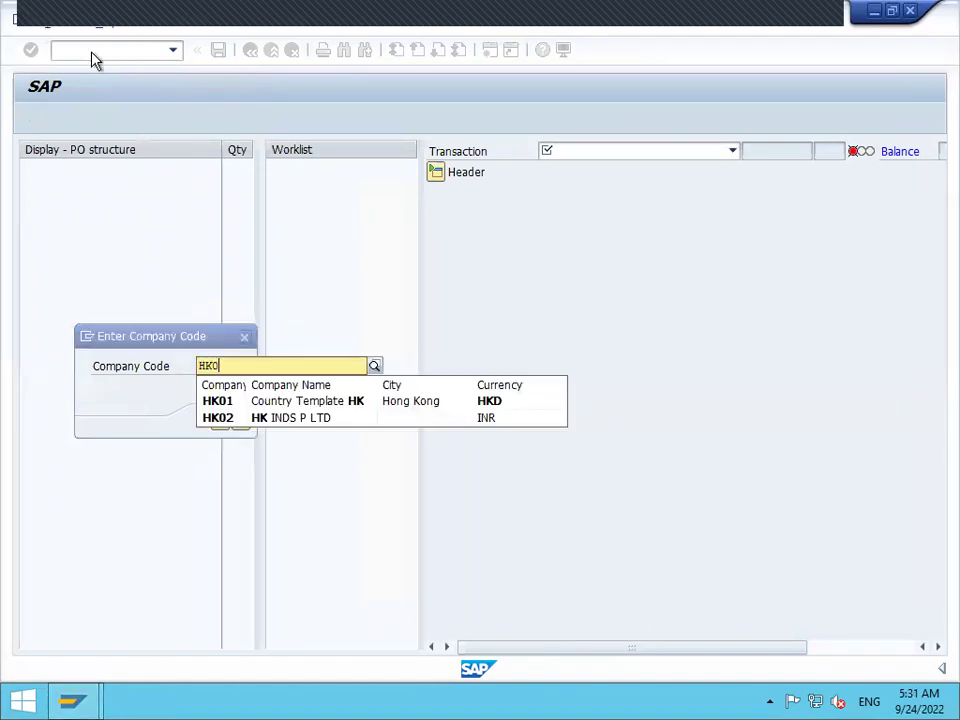
pyautogui.press('Down')
pyautogui.press('Down')
pyautogui.press('Return')
pyautogui.press('Return')
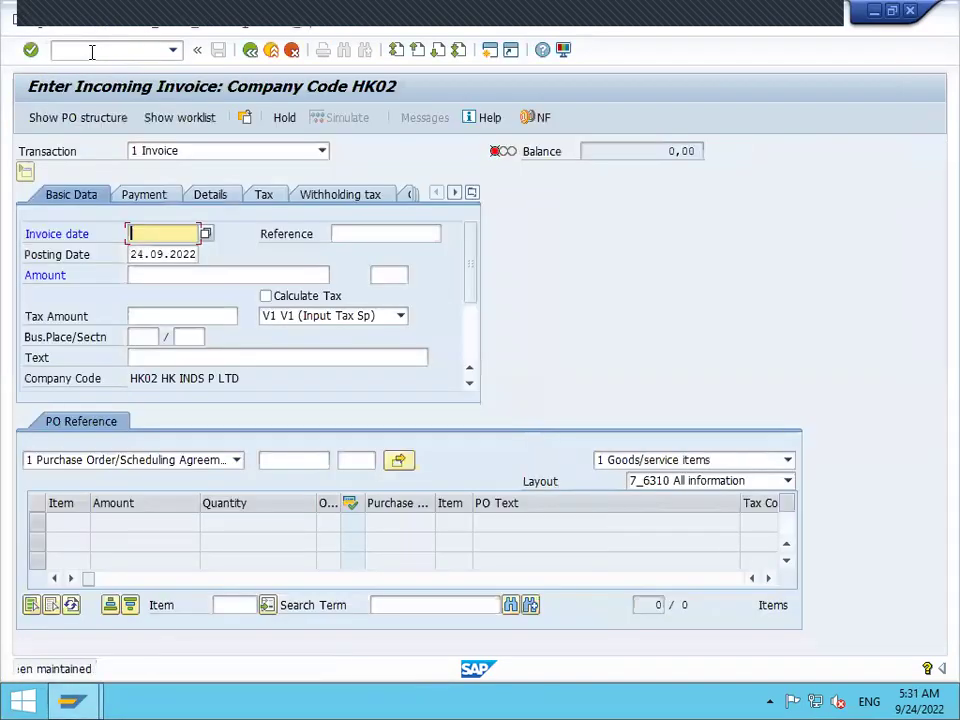
pyautogui.press('BackSpace')
pyautogui.press('Down')
pyautogui.press('Return')
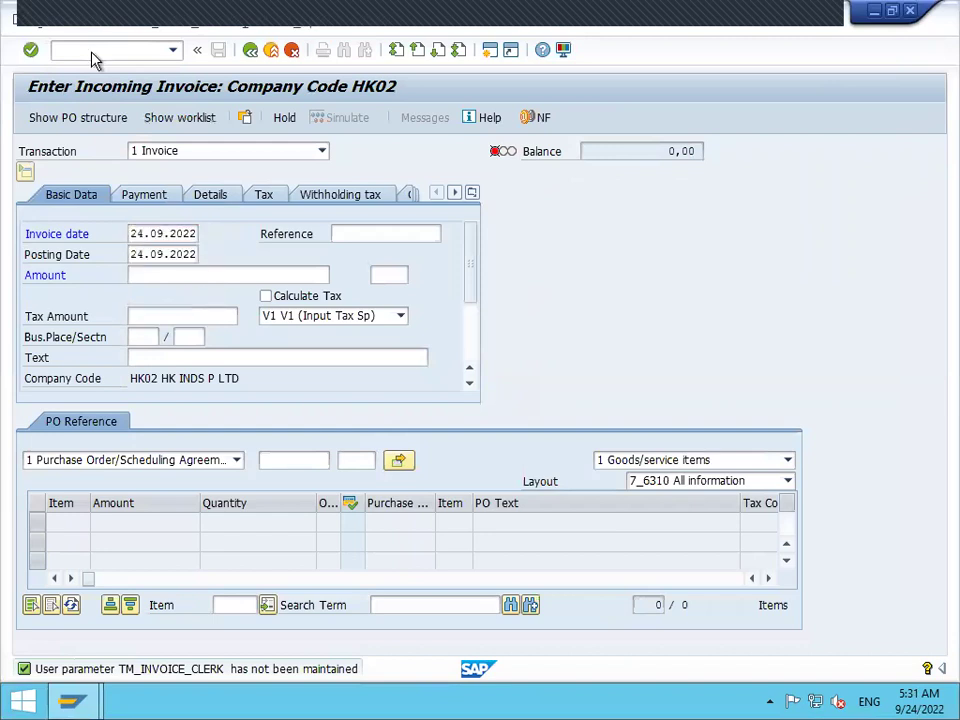
pyautogui.click(366, 315)
pyautogui.click(350, 334)
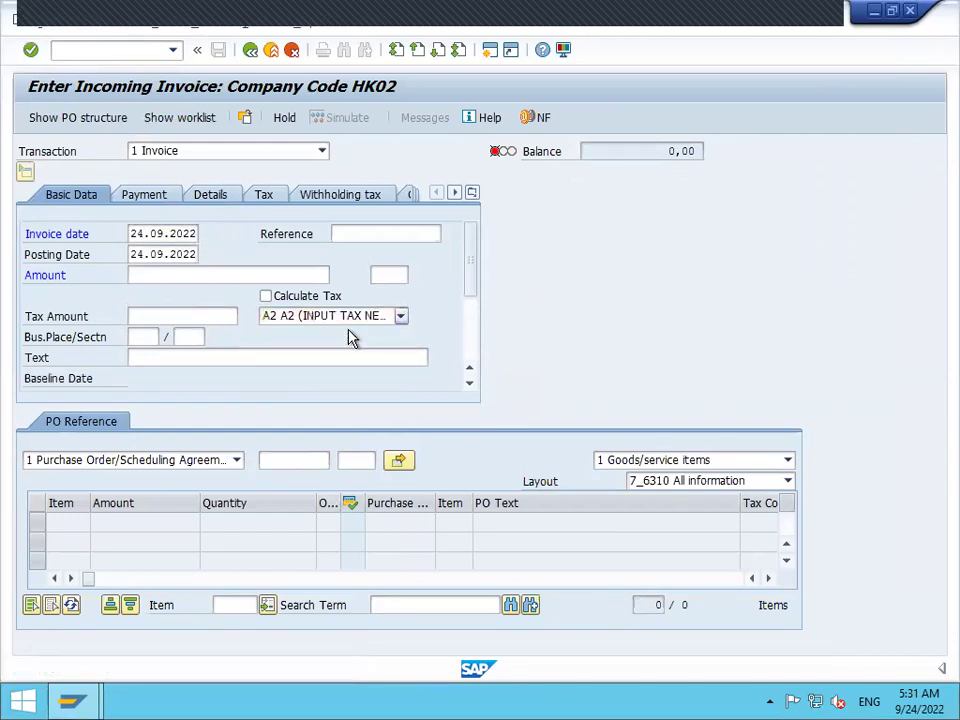
pyautogui.click(266, 297)
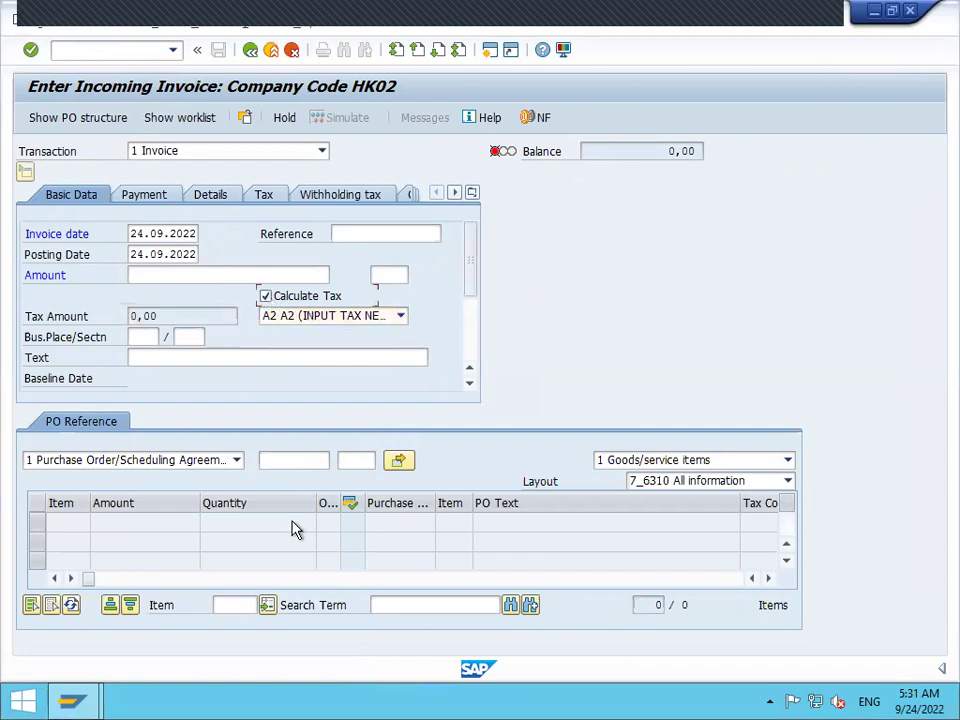
pyautogui.click(301, 463)
pyautogui.hotkey('ctrl', 'v')
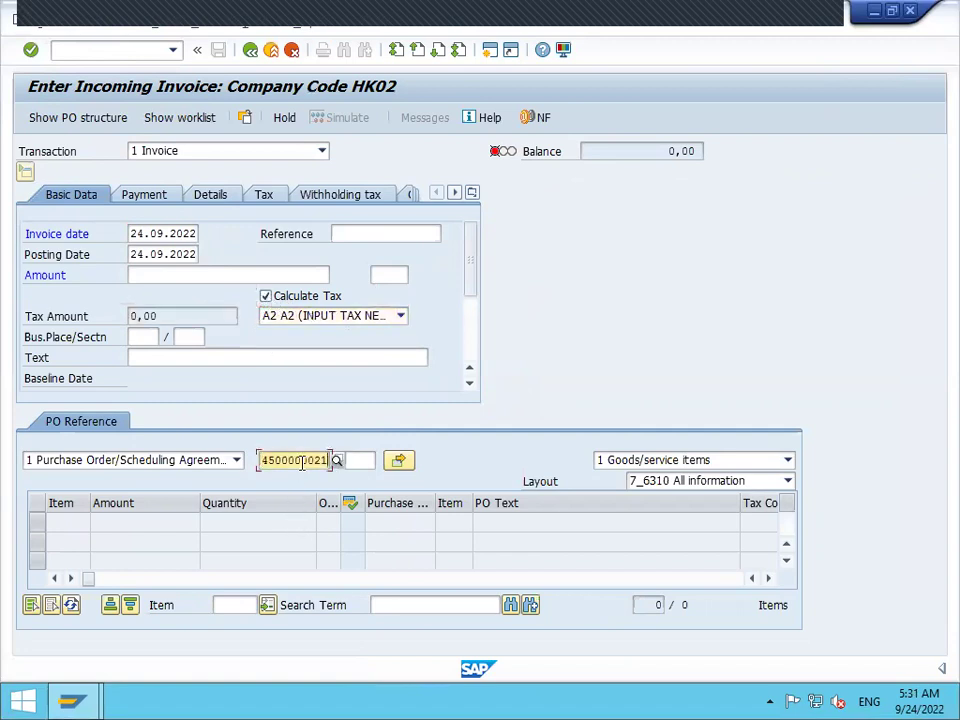
pyautogui.press('Return')
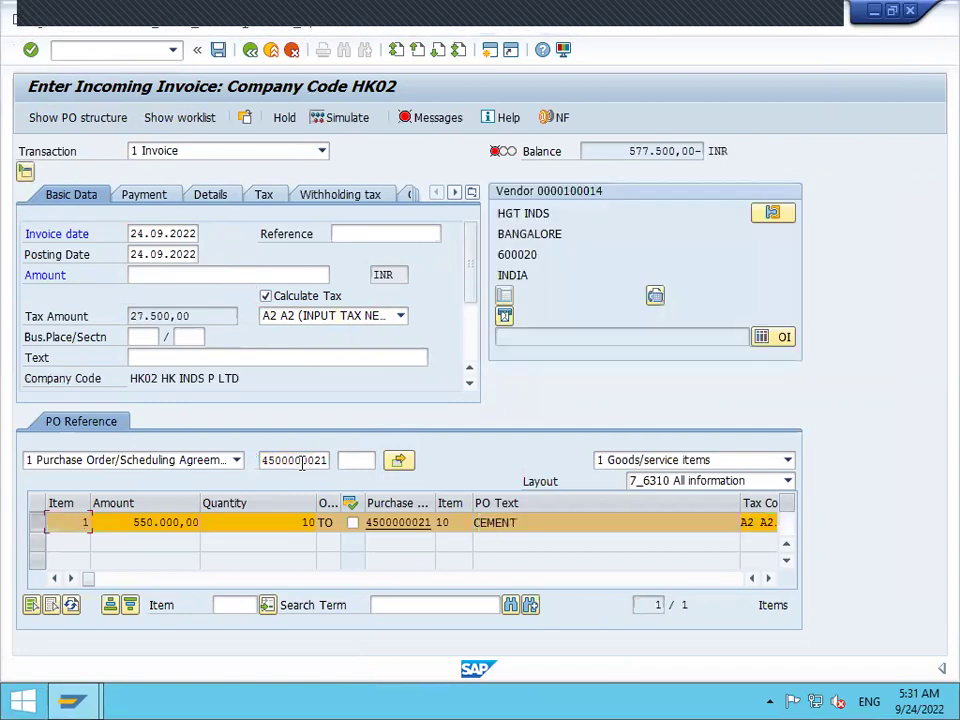
# Enter the invoice amount 577500 and set the baseline date to 24 September 2022.
pyautogui.click(176, 277)
pyautogui.write('5')
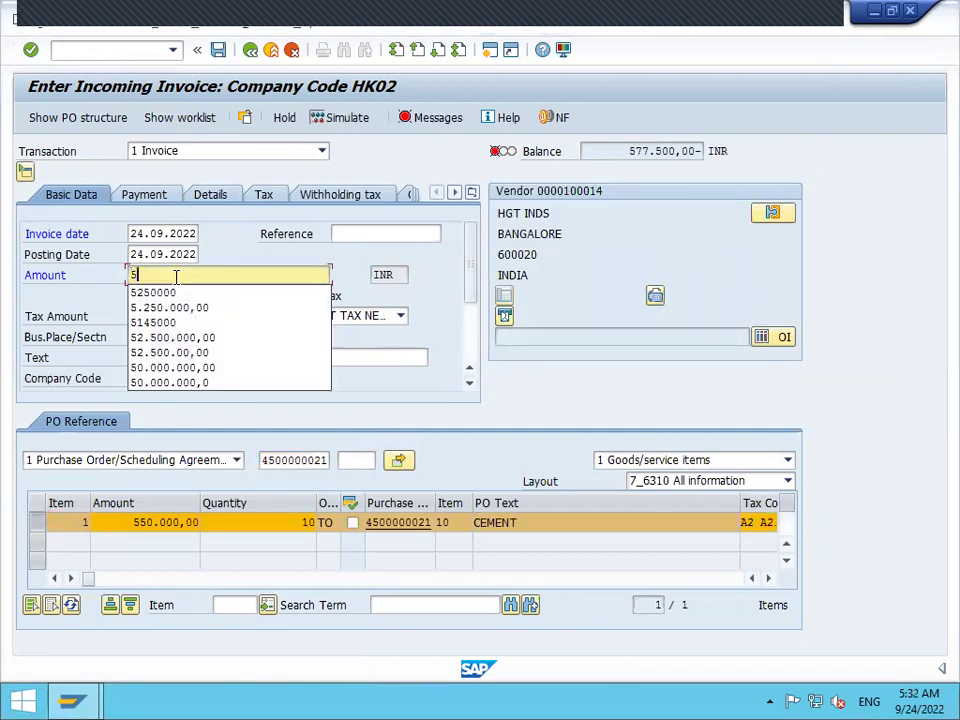
pyautogui.write('77500')
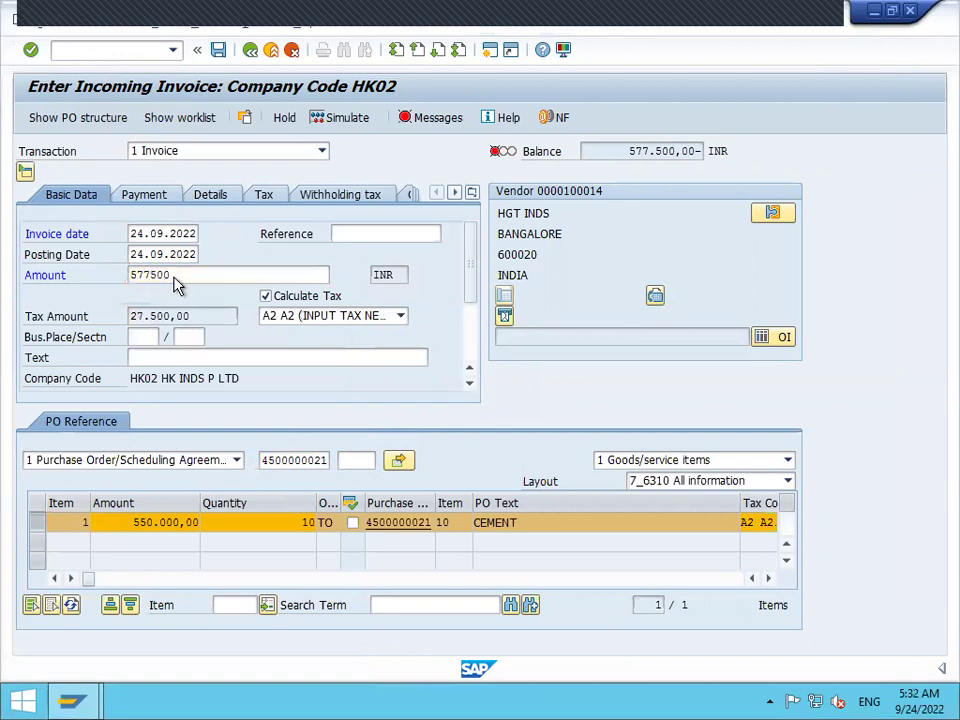
pyautogui.press('Return')
pyautogui.click(150, 228)
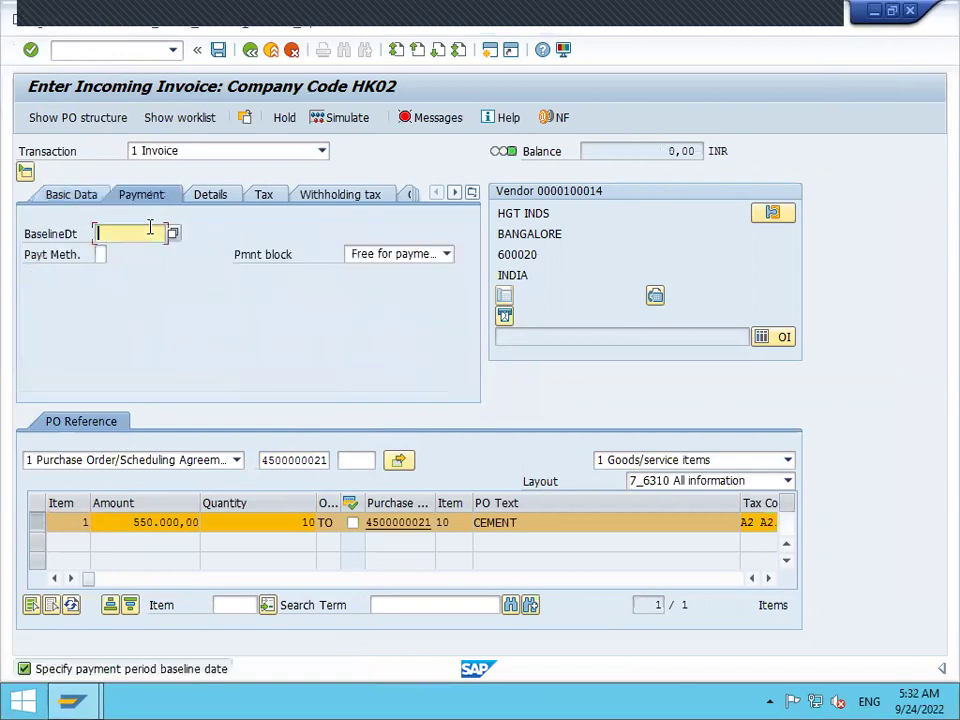
pyautogui.click(174, 235)
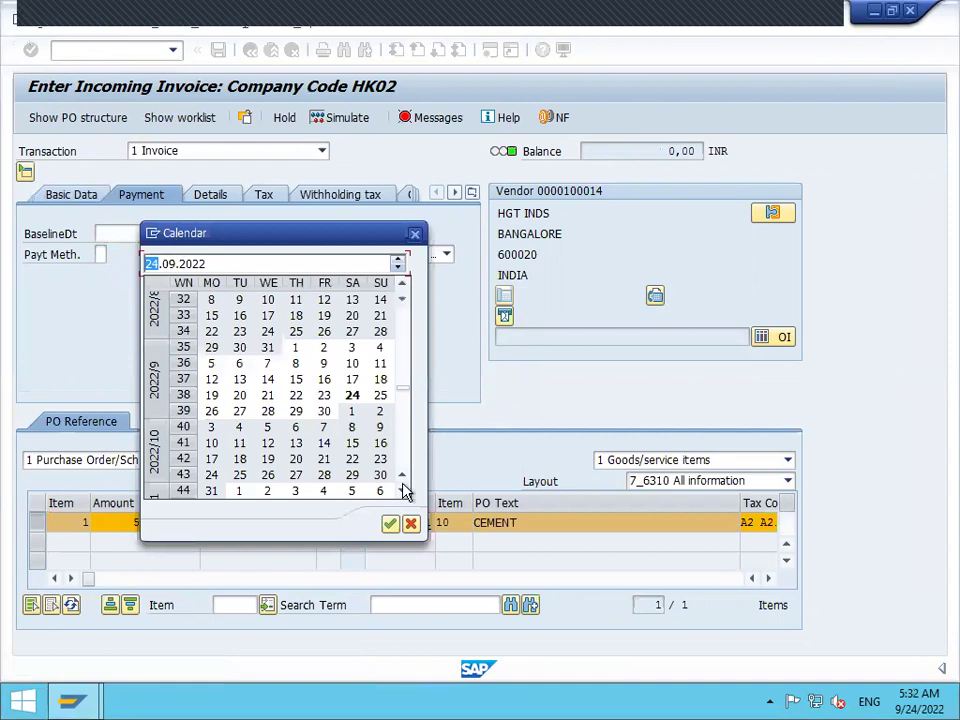
pyautogui.doubleClick(352, 395)
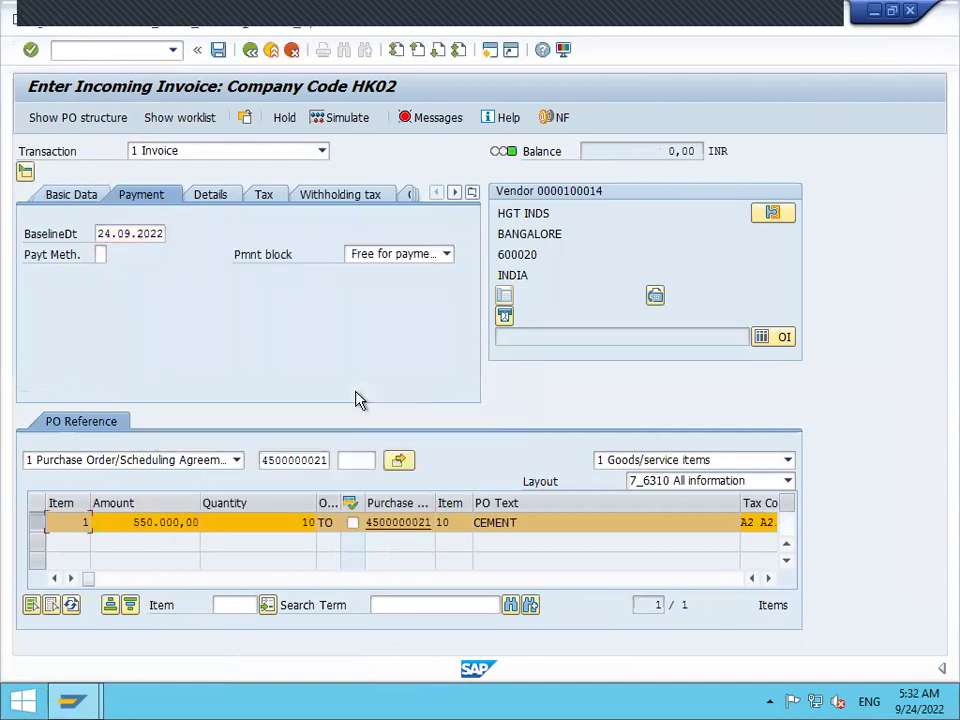
# Set business place HK02 and section code SSS1 in the basic data.
pyautogui.click(62, 197)
pyautogui.scroll(-3, 468, 352)
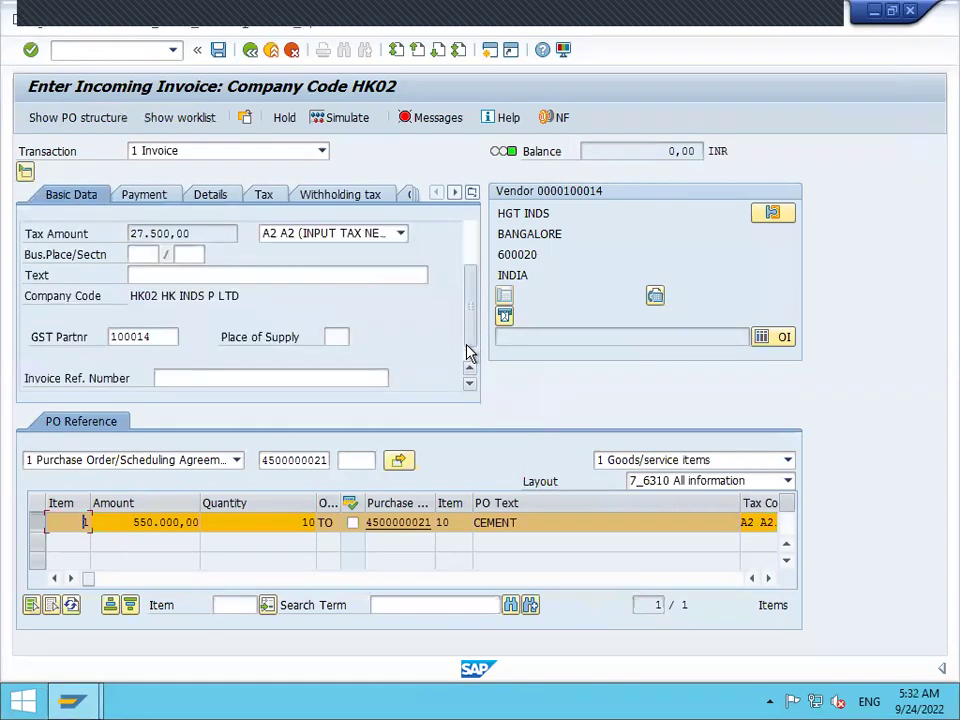
pyautogui.scroll(-1, 468, 355)
pyautogui.click(142, 233)
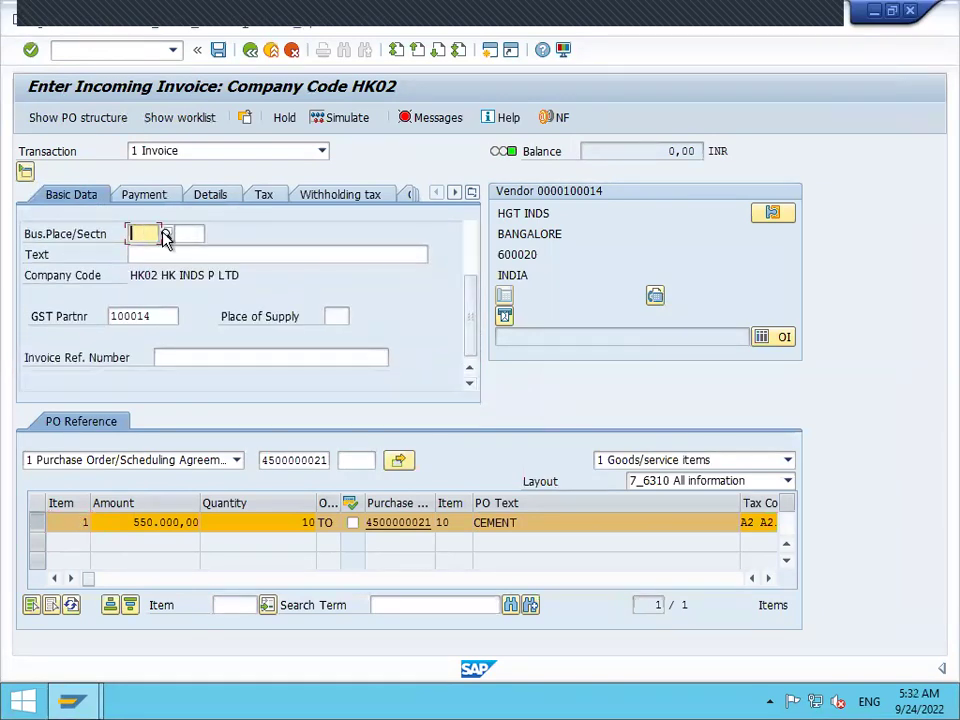
pyautogui.click(166, 234)
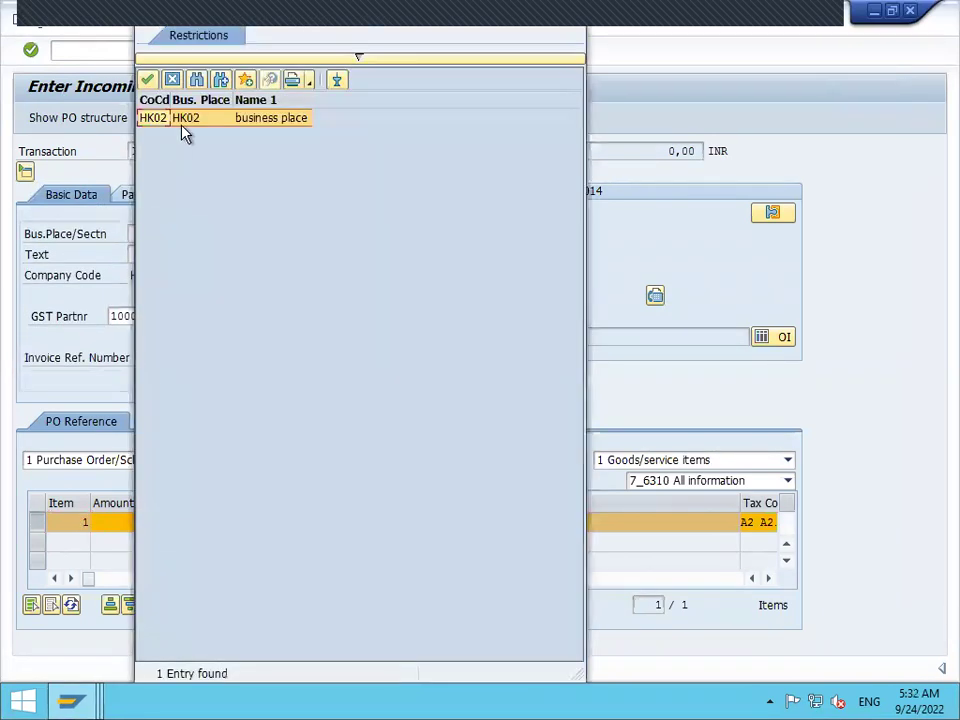
pyautogui.doubleClick(188, 118)
pyautogui.click(186, 233)
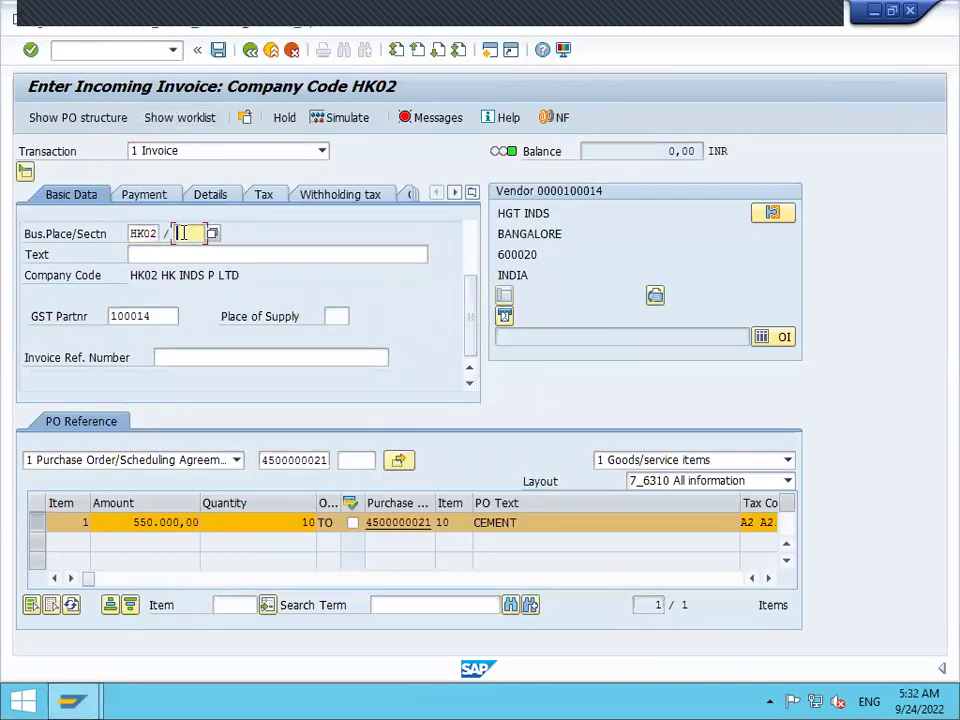
pyautogui.click(213, 234)
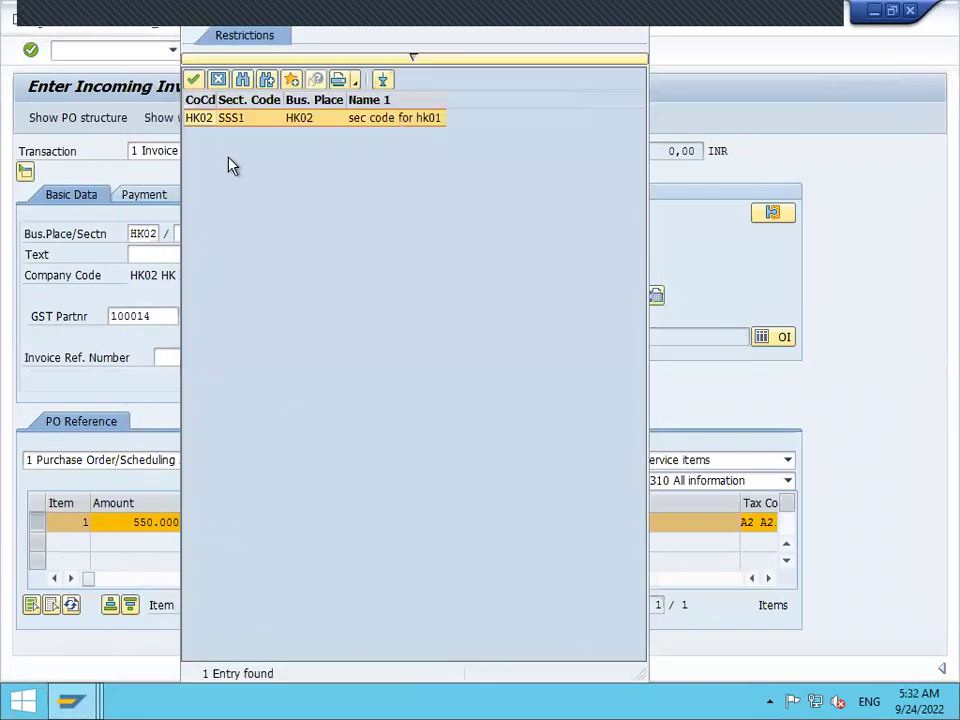
pyautogui.doubleClick(233, 118)
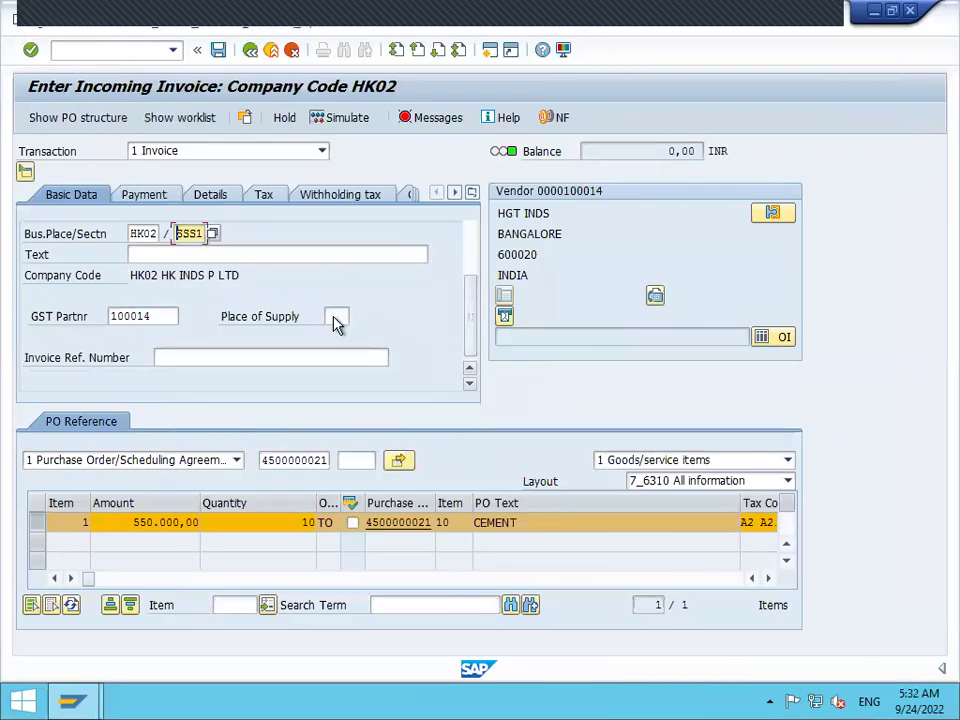
# Enter place of supply 22 and post the CEMENT invoice.
pyautogui.click(336, 317)
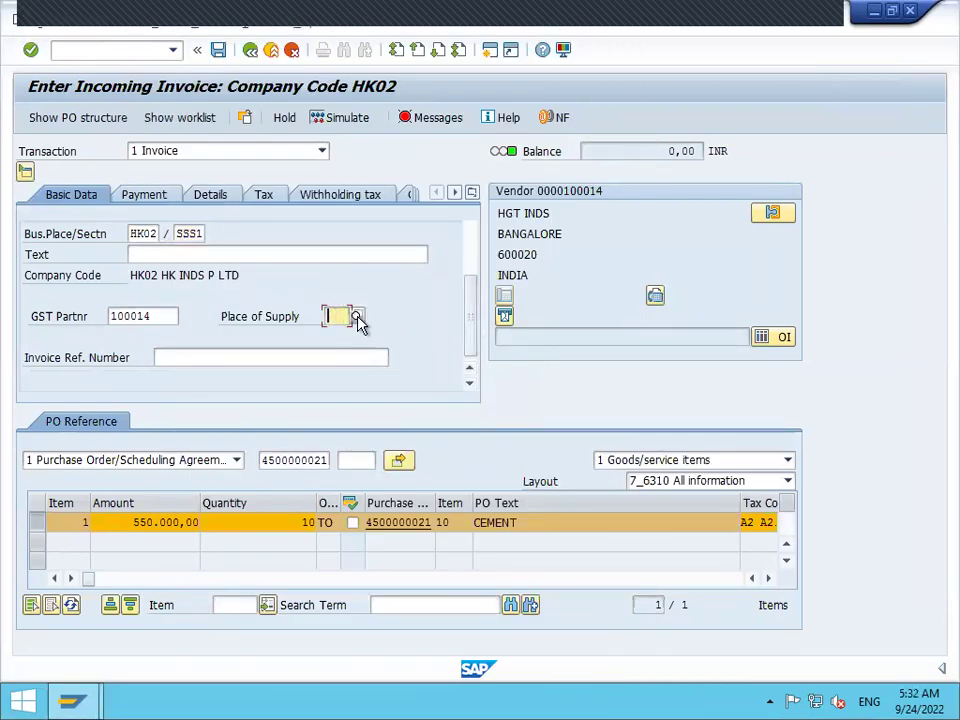
pyautogui.write('22')
pyautogui.press('Return')
pyautogui.click(216, 52)
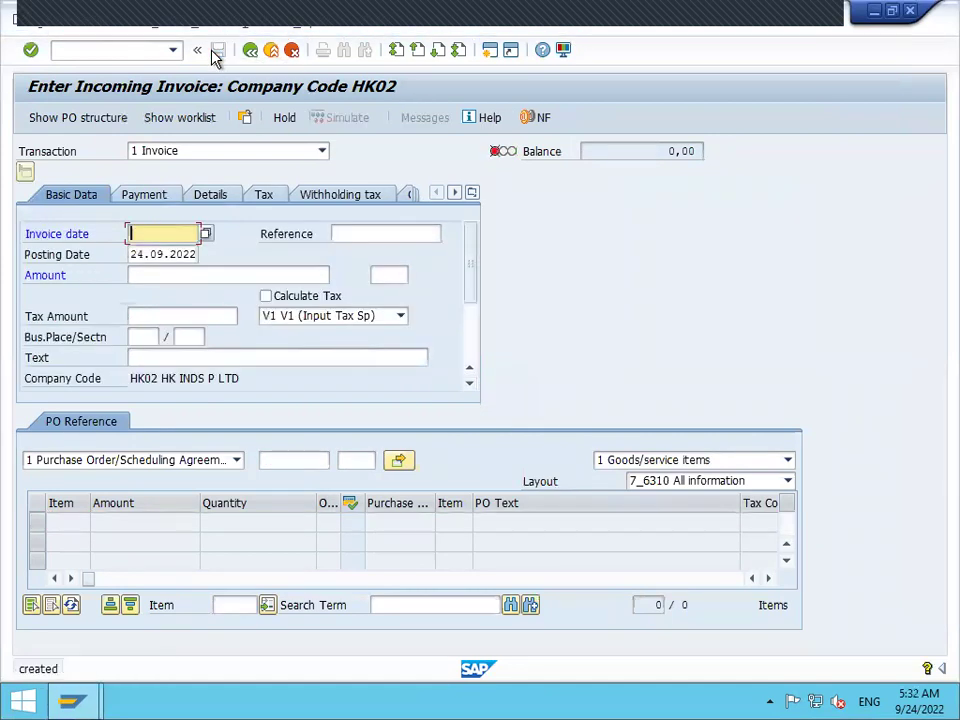
pyautogui.click(270, 52)
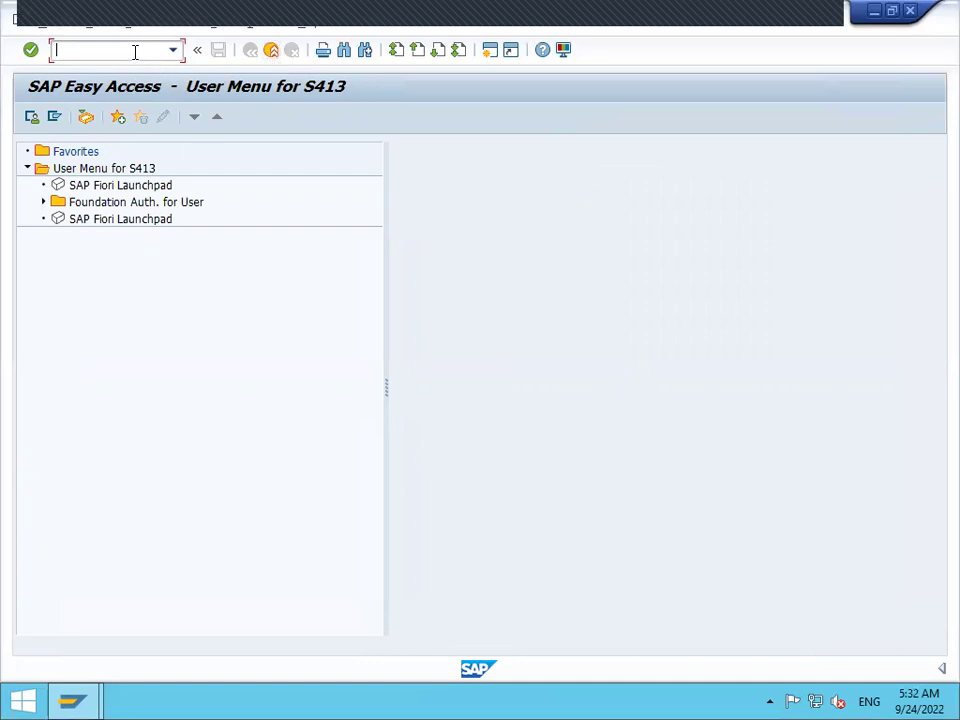
pyautogui.write('mmbe')
pyautogui.press('Return')
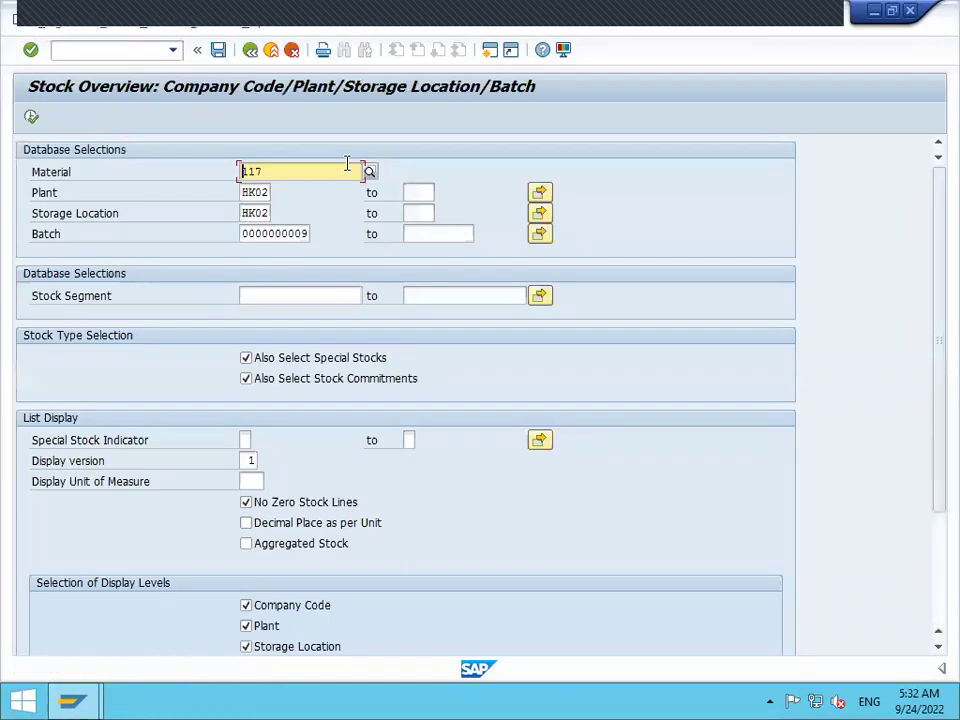
pyautogui.click(310, 233)
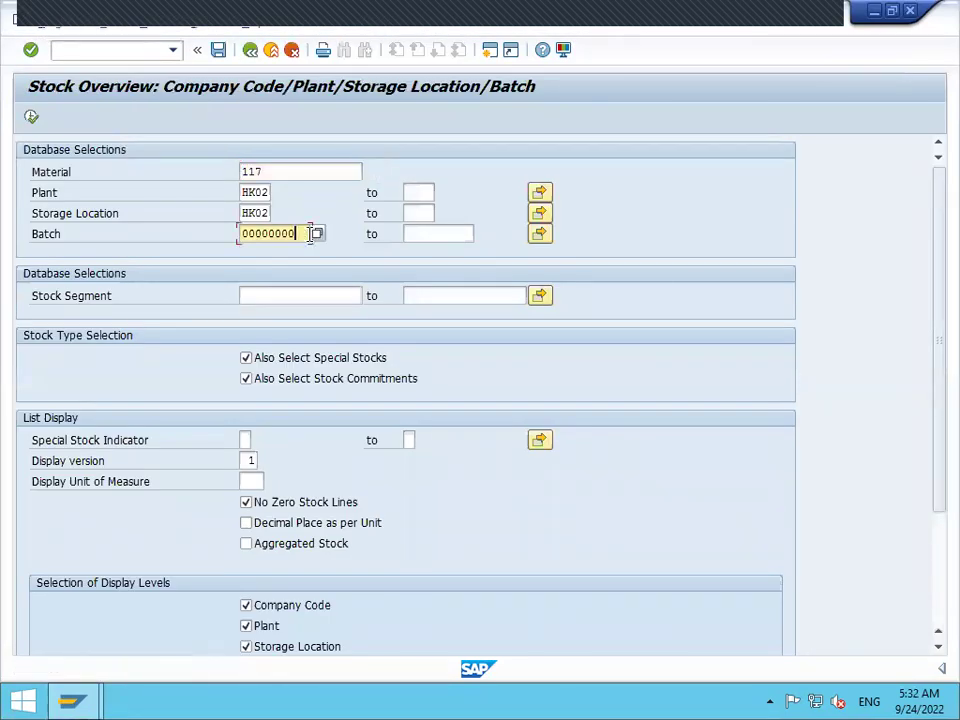
pyautogui.click(32, 118)
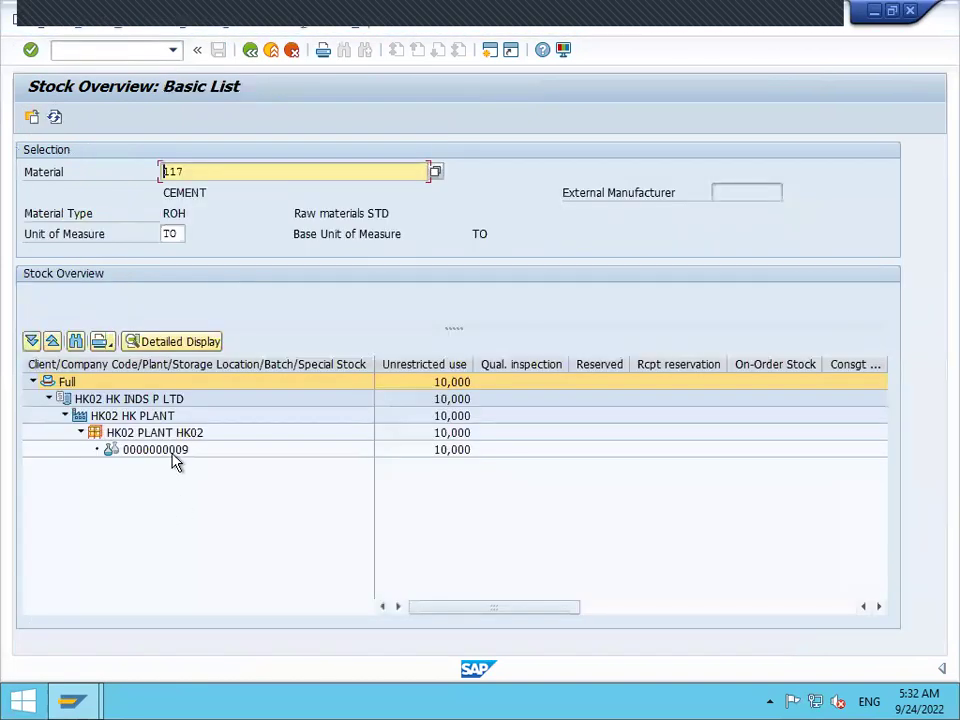
pyautogui.click(172, 455)
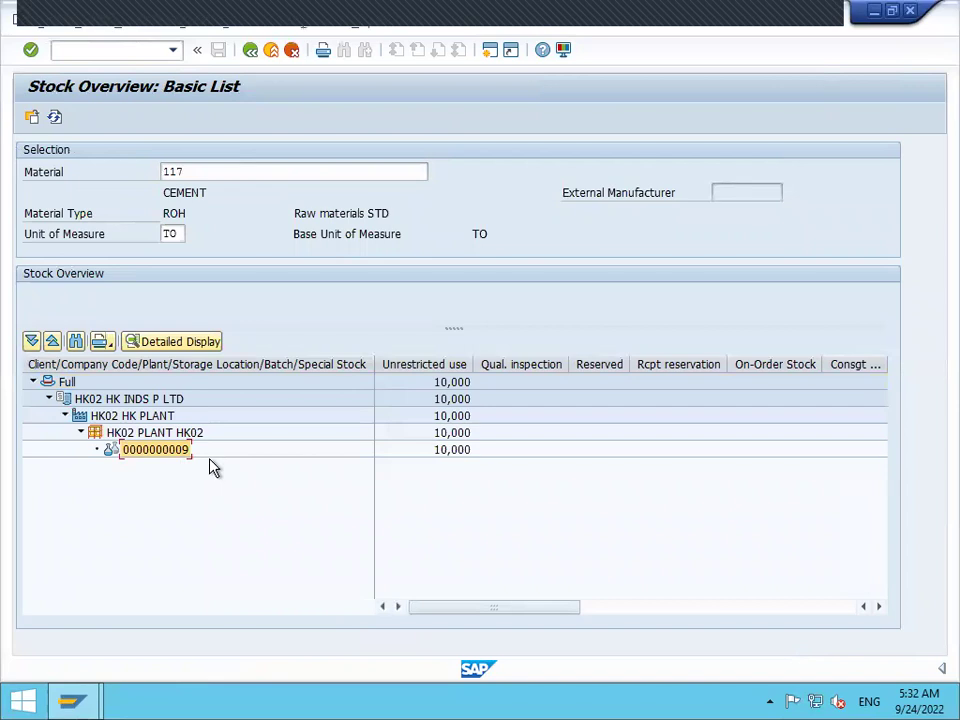